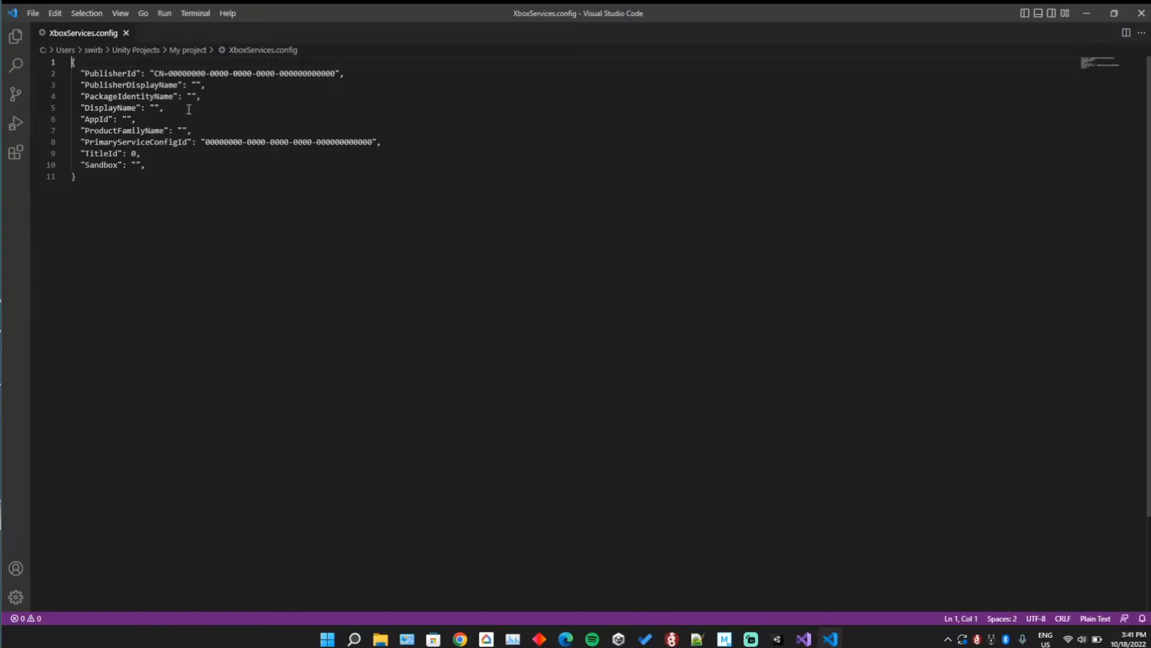
Add "XboxLiveCreatorsTitle": true after the Sandbox entry in XboxServices.config and save it
{"action": "left_click", "coordinate": [146, 165]}
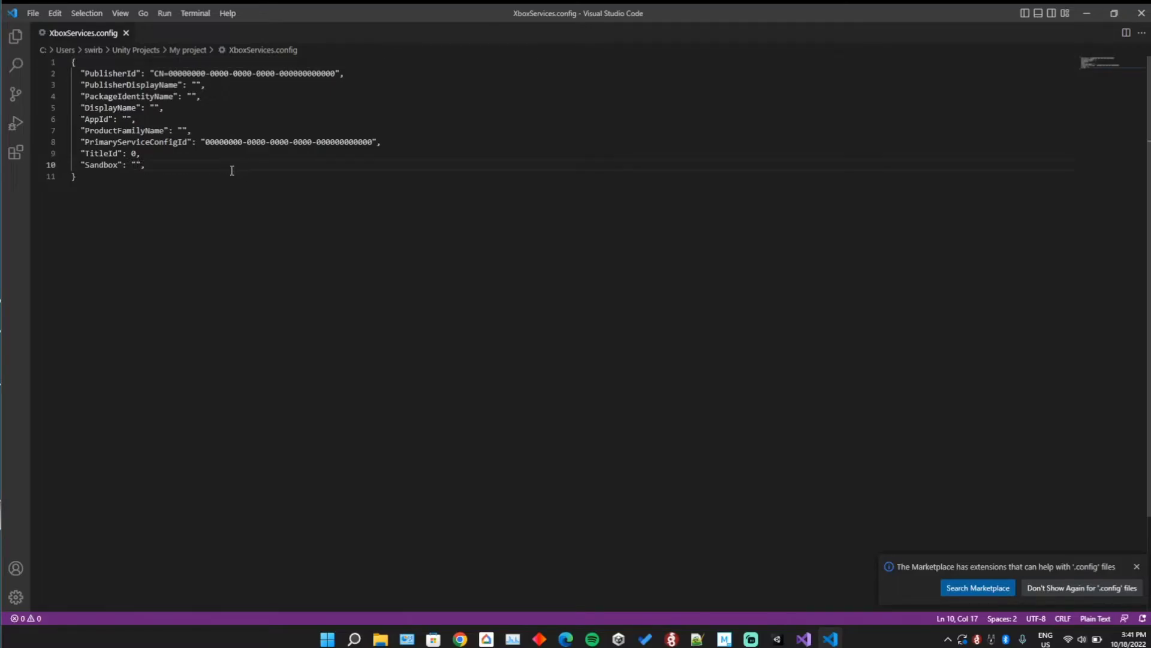
{"action": "key", "text": "Return"}
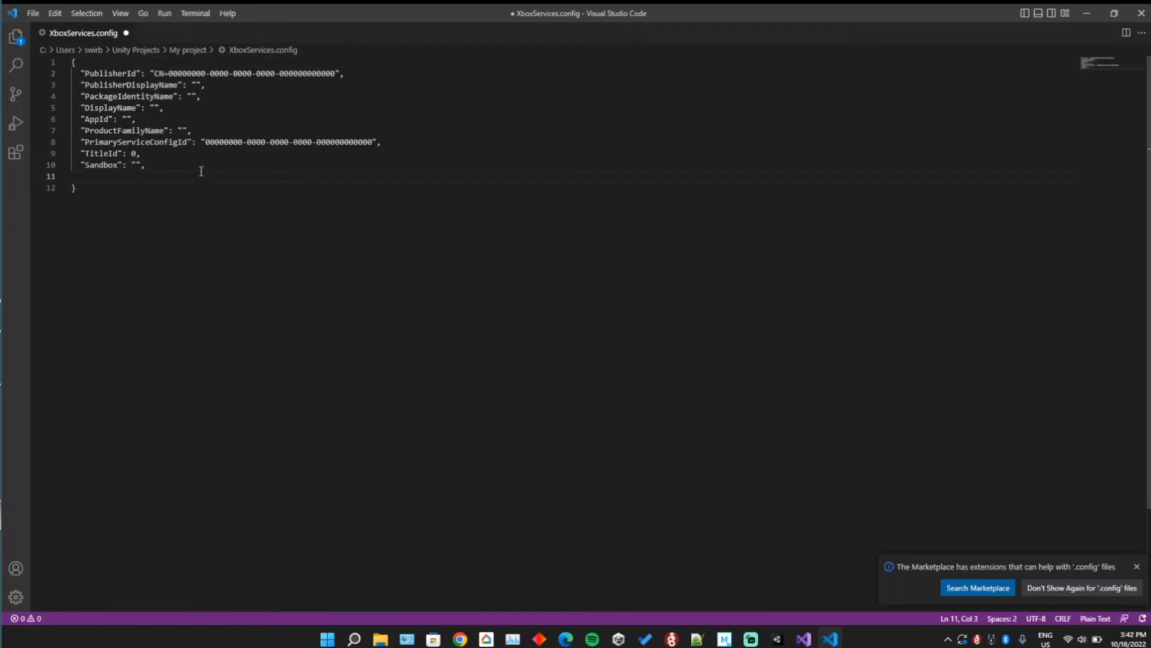
{"action": "type", "text": "\"XboxLiveCreatorsTitle\":"}
{"action": "type", "text": "true"}
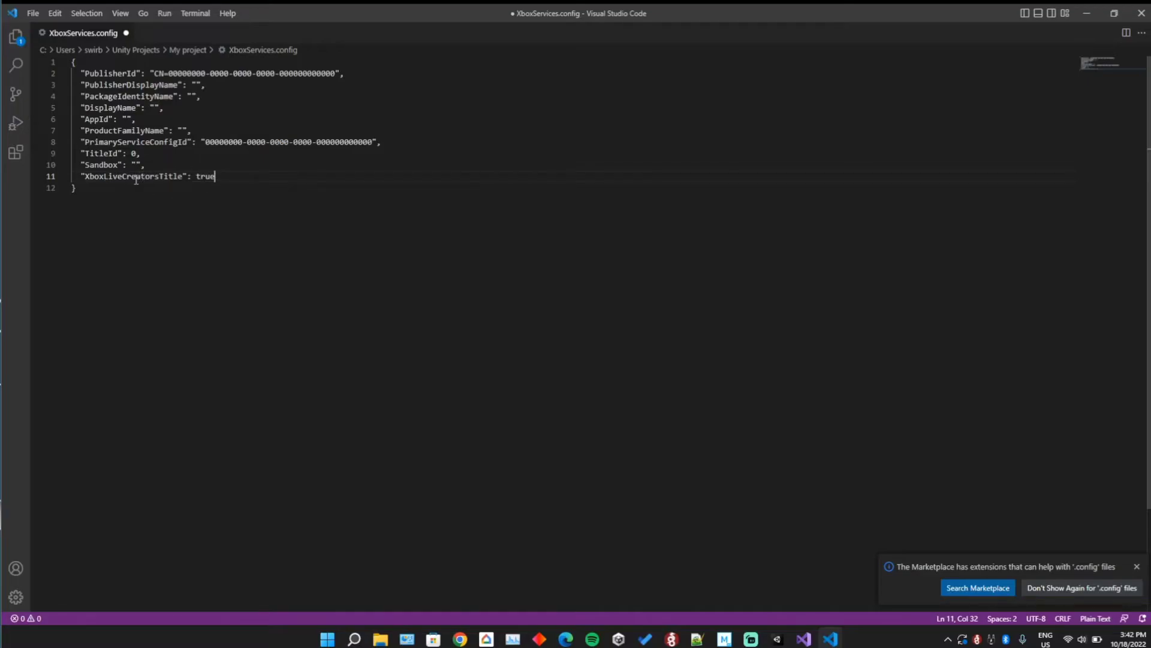
{"action": "key", "text": "ctrl+s"}
Return to Unity, close the Xbox Live window and open the Assets/Xbox Live/Prefabs folder
{"action": "left_click", "coordinate": [1087, 13]}
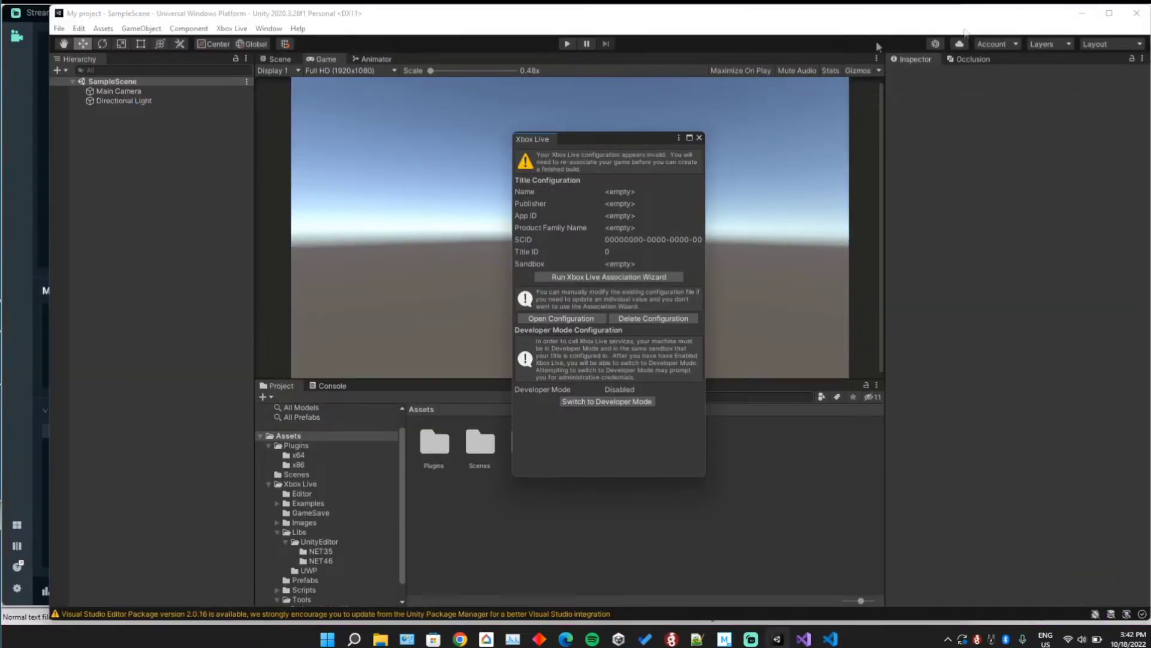
{"action": "left_click", "coordinate": [702, 137]}
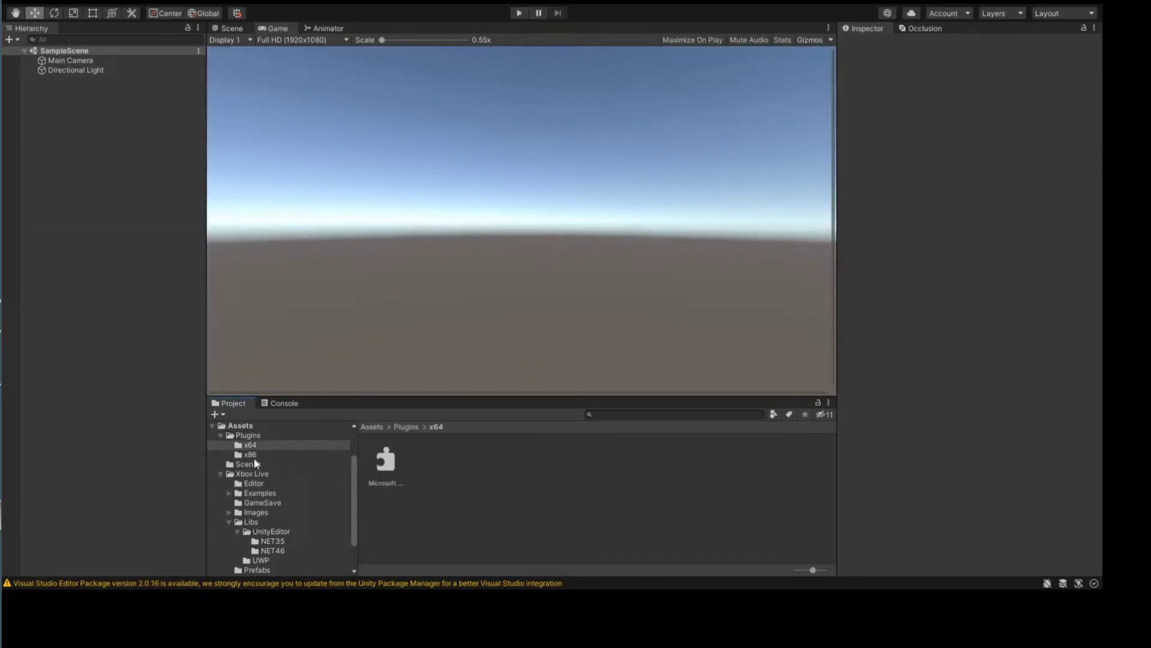
{"action": "left_click", "coordinate": [375, 427]}
{"action": "double_click", "coordinate": [481, 469]}
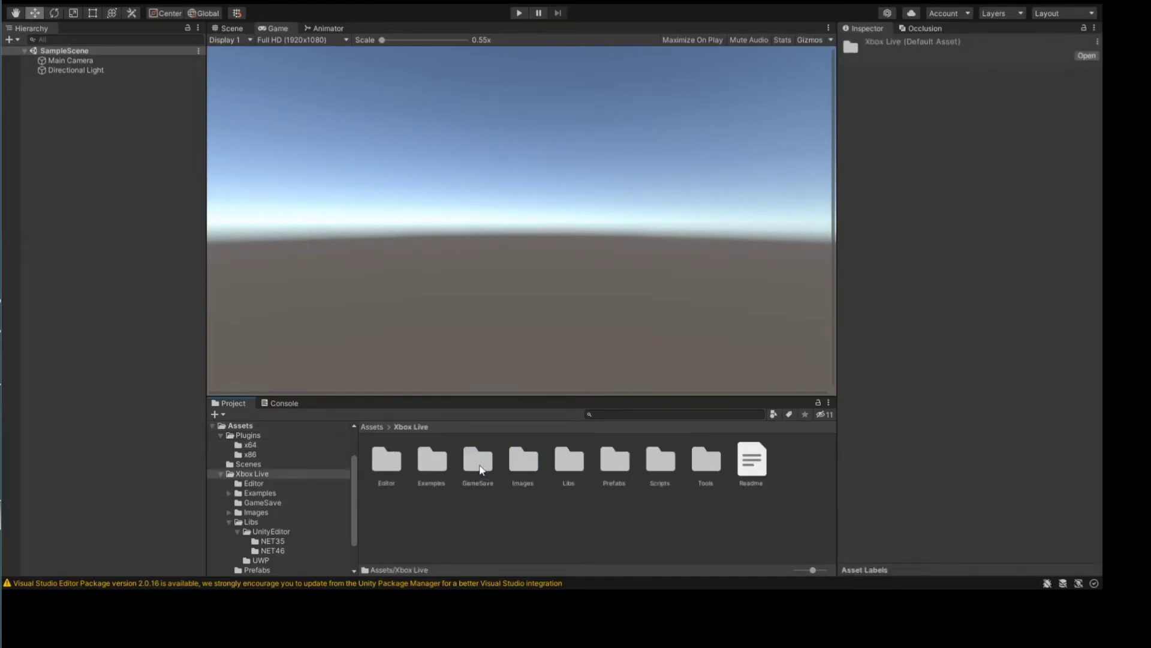
{"action": "double_click", "coordinate": [604, 467]}
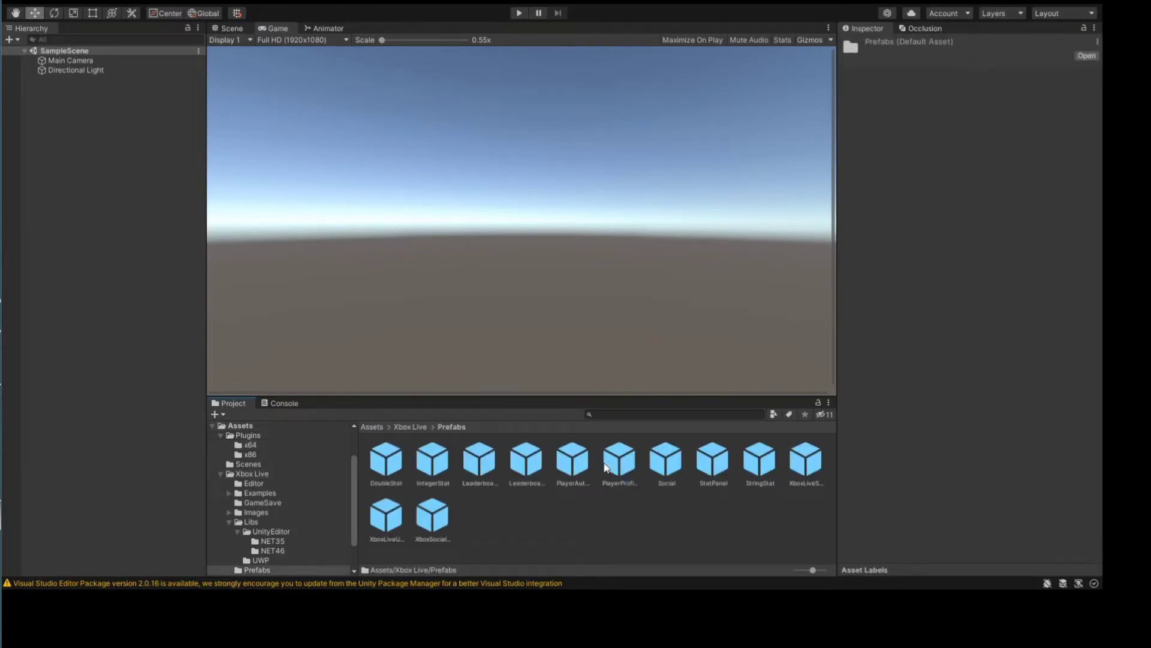
Drag the XboxLiveServices and PlayerAuthentication prefabs into the Hierarchy and run the scene
{"action": "left_click", "coordinate": [810, 471]}
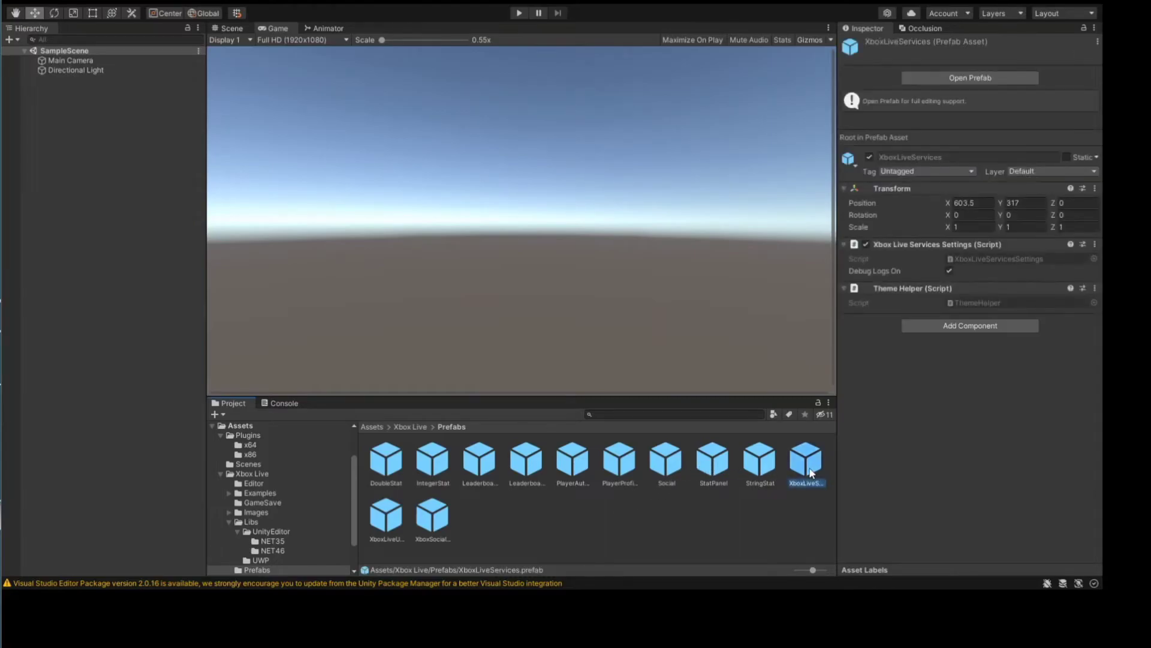
{"action": "left_click_drag", "start_coordinate": [807, 473], "coordinate": [83, 143]}
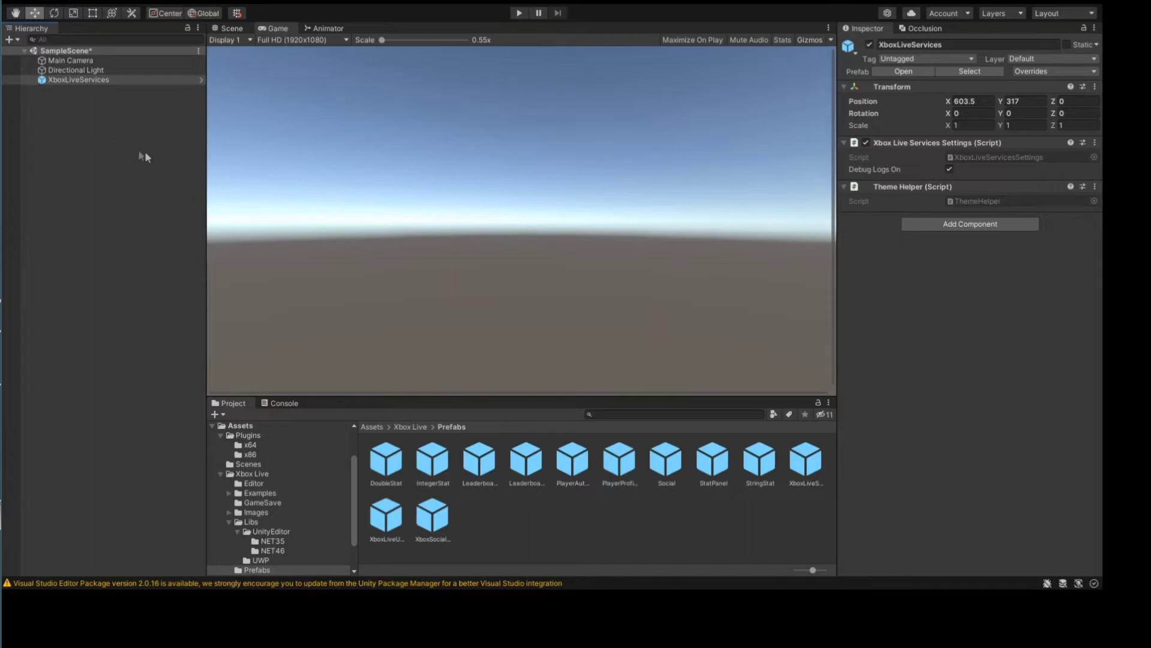
{"action": "left_click", "coordinate": [433, 516]}
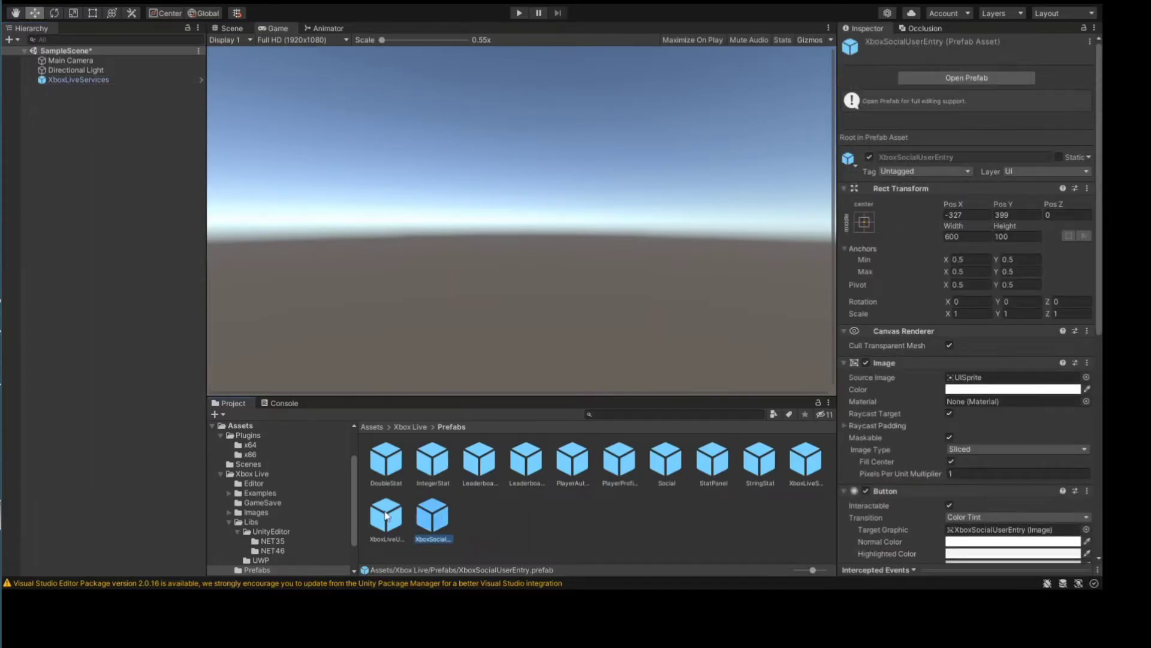
{"action": "left_click_drag", "start_coordinate": [591, 467], "coordinate": [88, 91]}
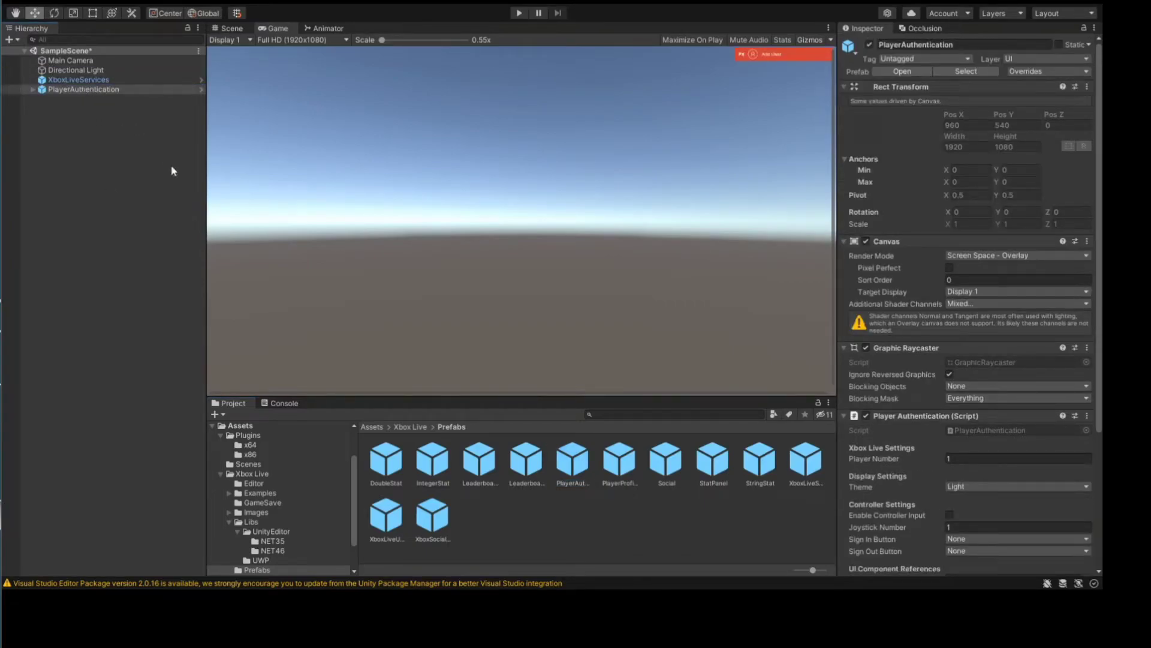
{"action": "left_click", "coordinate": [519, 14]}
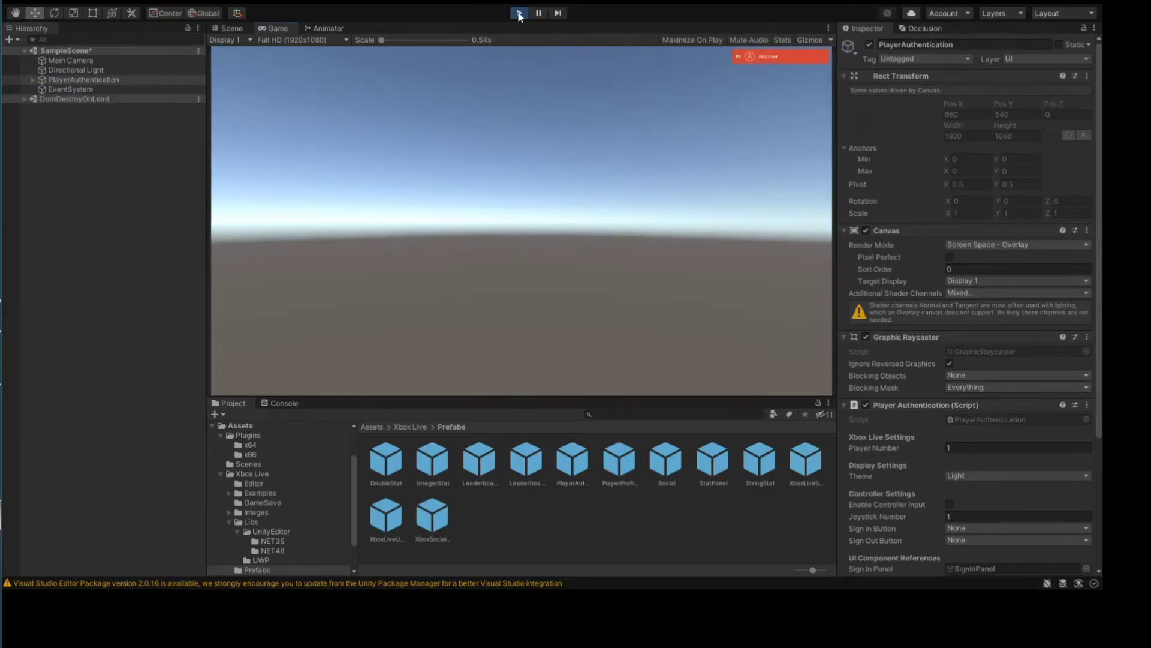
Sign in a test user with Add User in the Game view, then stop play mode
{"action": "left_click", "coordinate": [778, 57]}
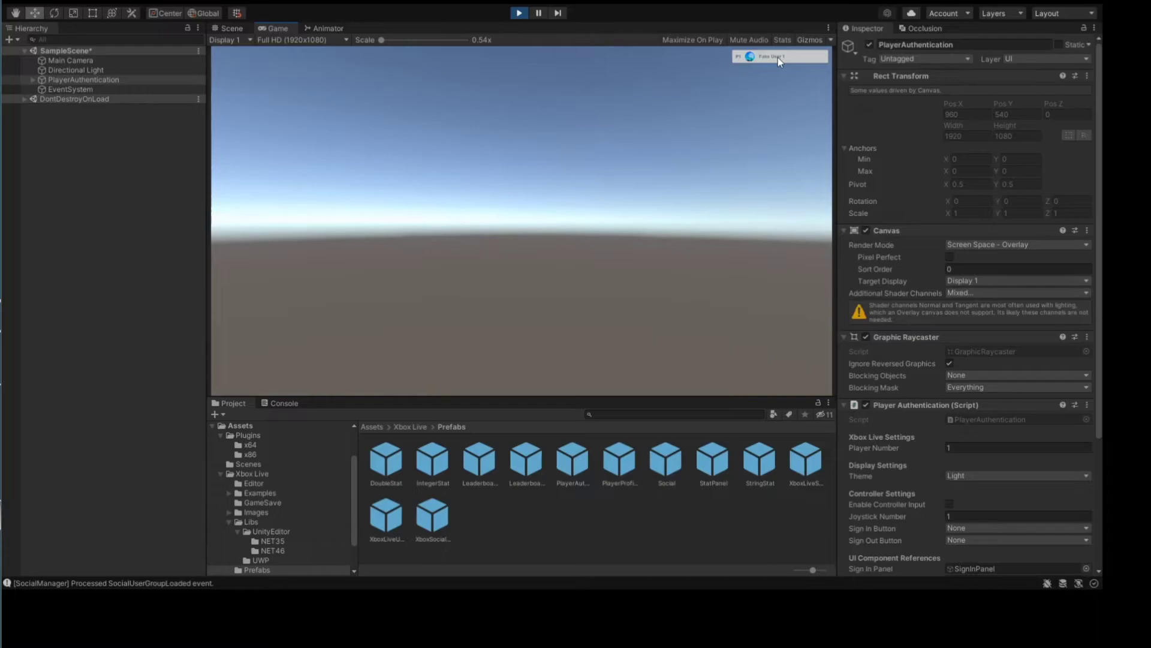
{"action": "left_click", "coordinate": [519, 13]}
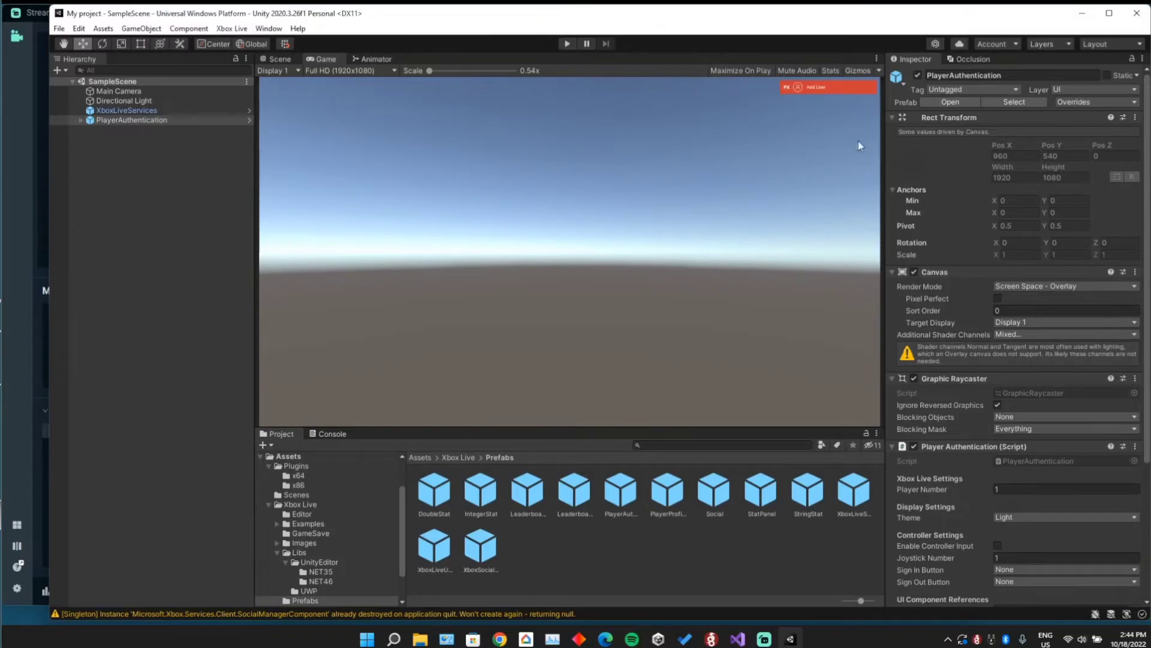
Build the Universal Windows Platform app from File > Build Settings into the Xbox Test folder
{"action": "left_click", "coordinate": [59, 28]}
{"action": "mouse_move", "coordinate": [78, 28]}
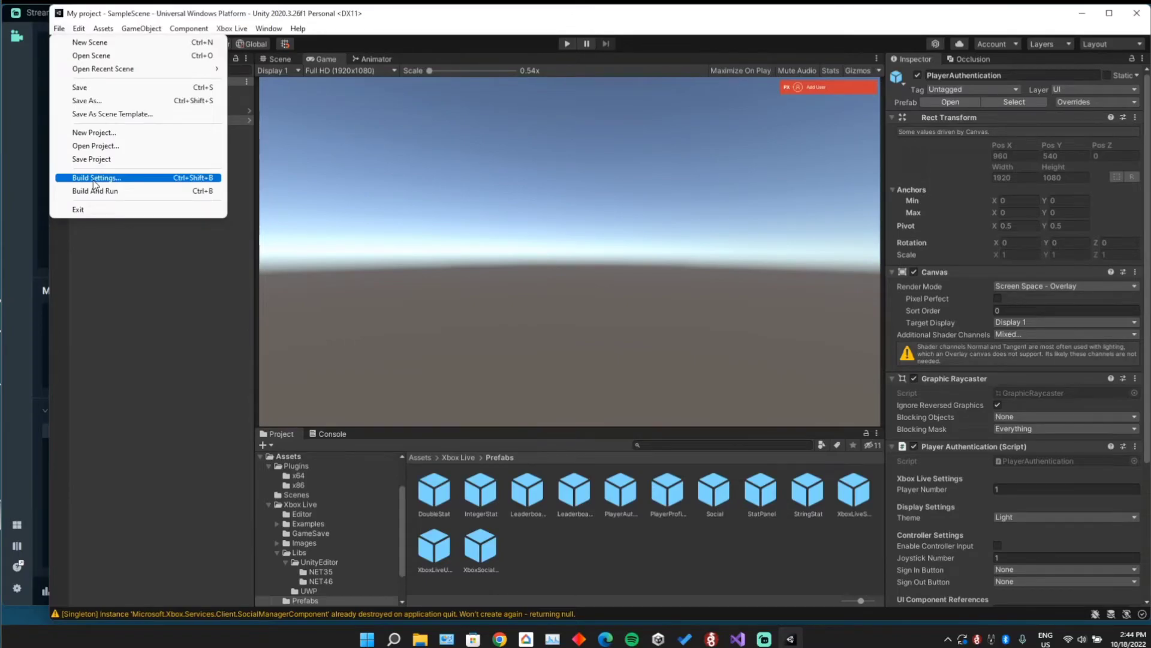
{"action": "left_click", "coordinate": [94, 180]}
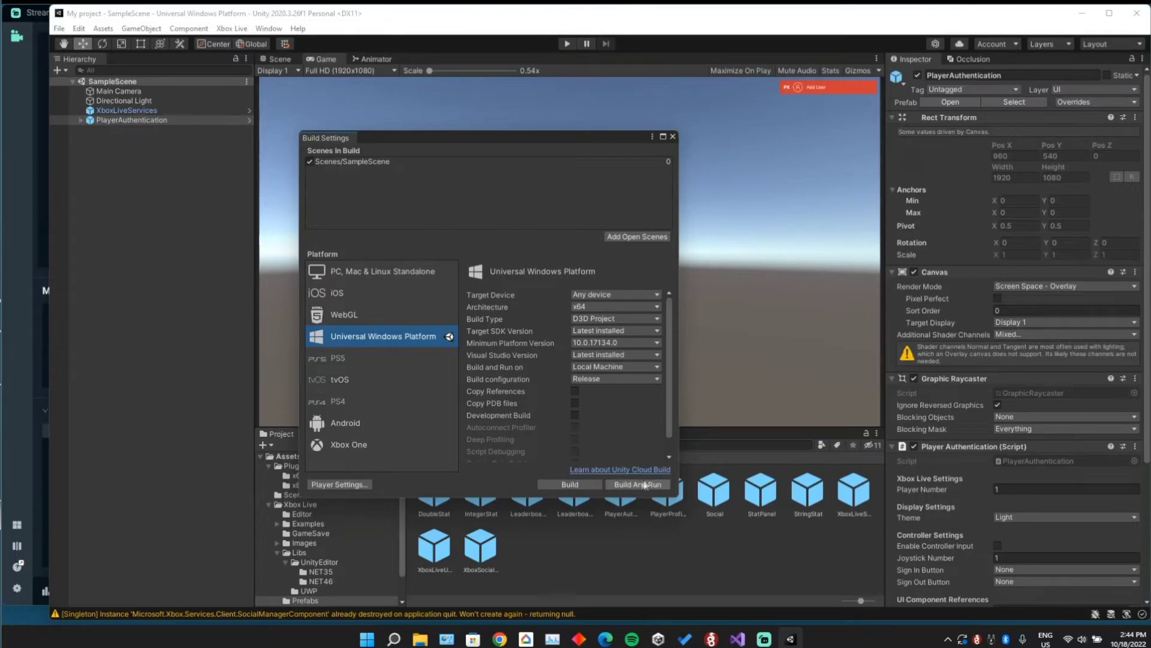
{"action": "left_click", "coordinate": [564, 485]}
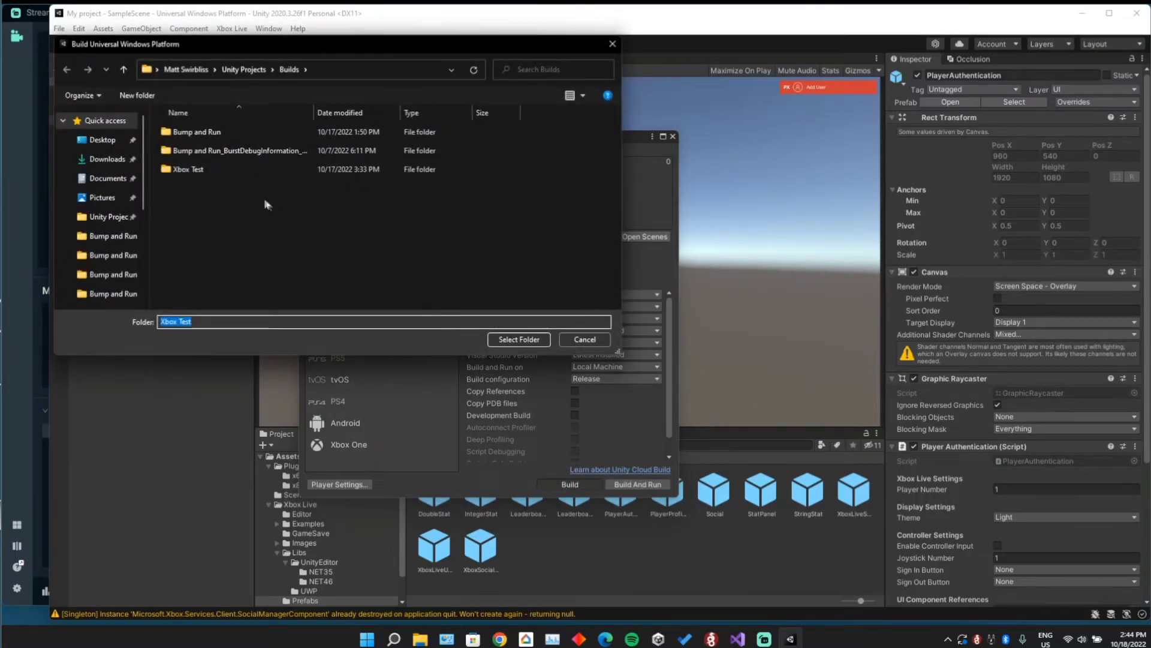
{"action": "left_click", "coordinate": [207, 169]}
{"action": "double_click", "coordinate": [207, 169]}
{"action": "left_click", "coordinate": [518, 340]}
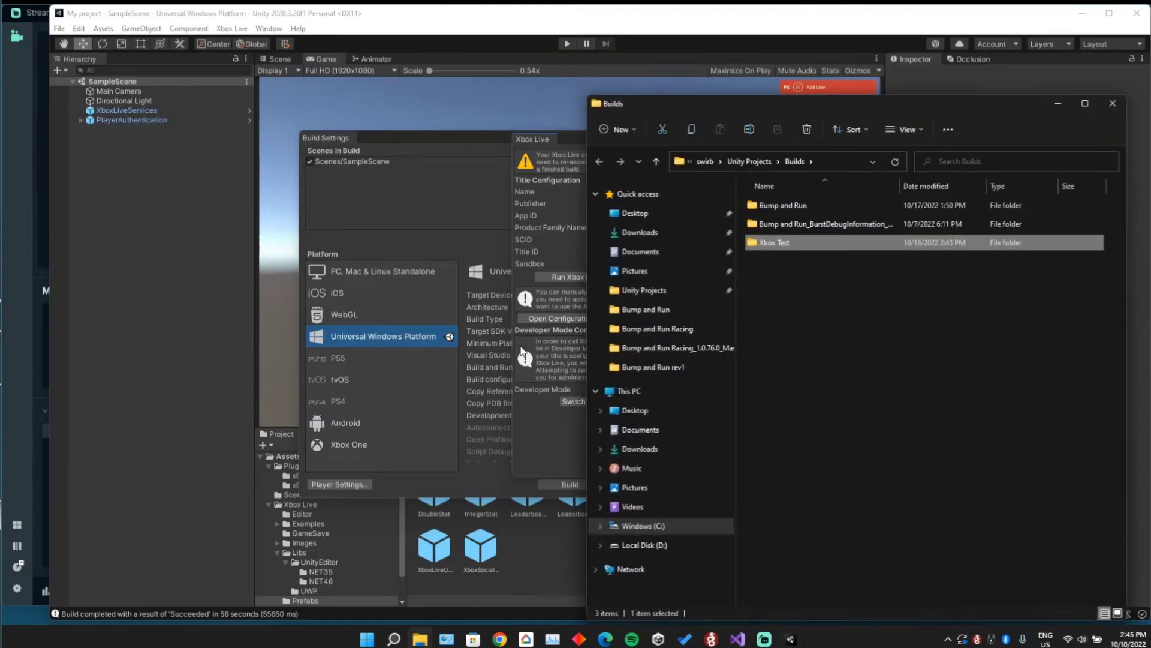
Open My project.sln from the Xbox Test build folder in Visual Studio
{"action": "double_click", "coordinate": [786, 248]}
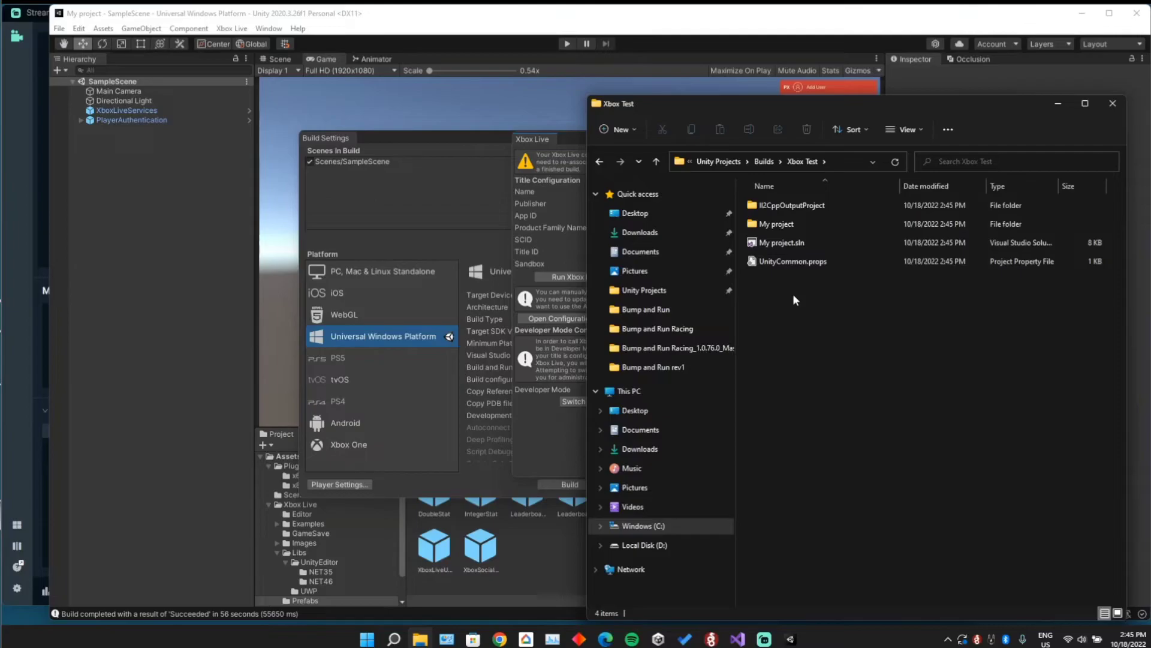
{"action": "left_click", "coordinate": [595, 194]}
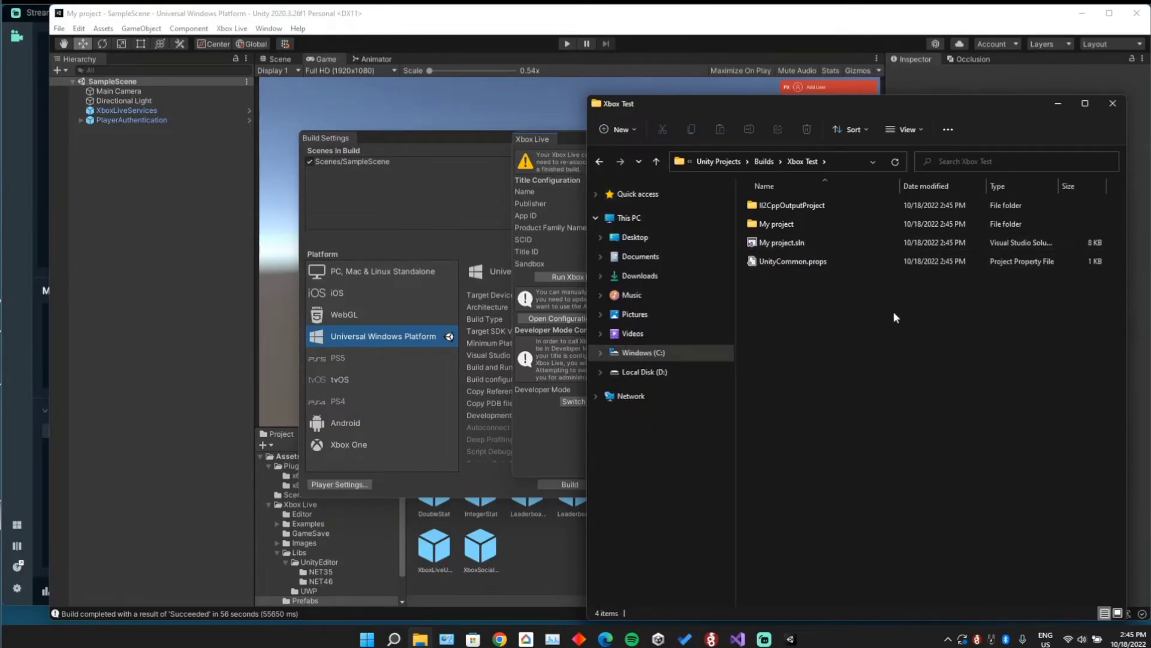
{"action": "left_click", "coordinate": [819, 242]}
{"action": "double_click", "coordinate": [819, 243]}
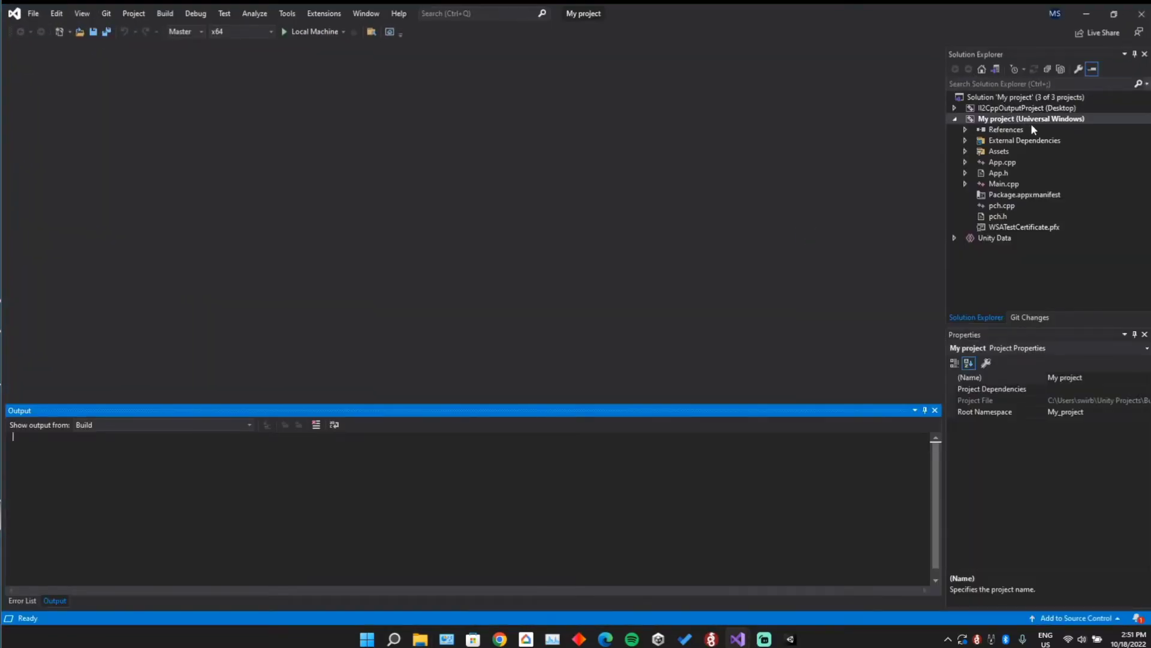
Open the My project UWP project's folder in File Explorer from Solution Explorer
{"action": "left_click", "coordinate": [764, 639]}
{"action": "left_click", "coordinate": [764, 639]}
{"action": "left_click", "coordinate": [958, 119]}
{"action": "left_click", "coordinate": [957, 119]}
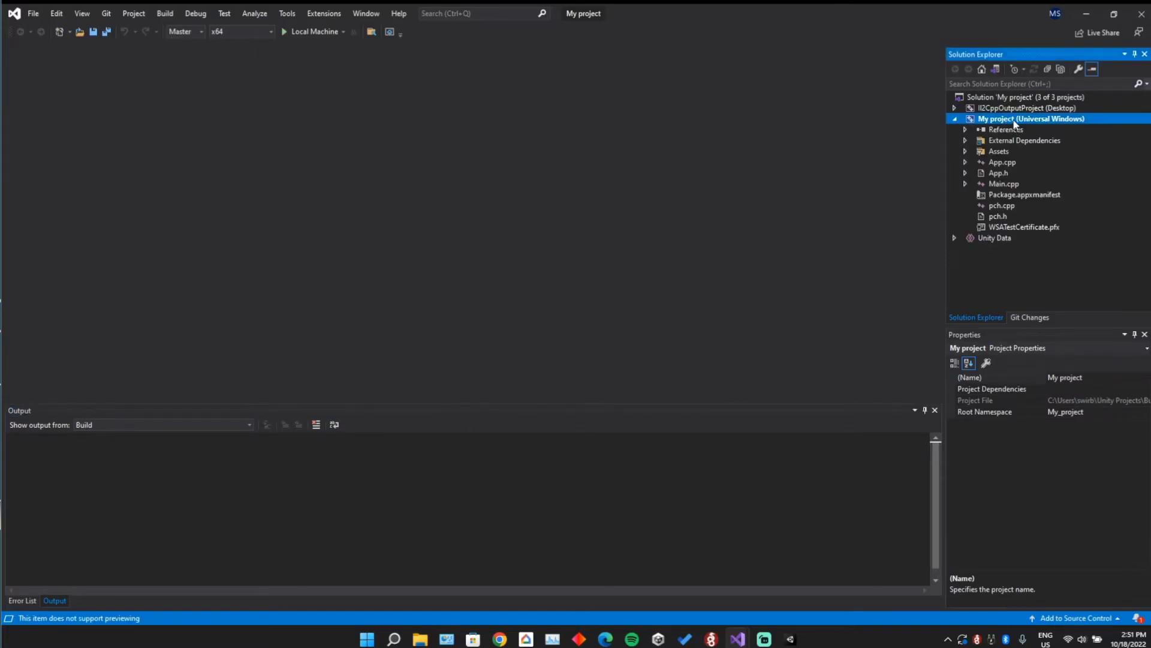
{"action": "right_click", "coordinate": [1013, 119]}
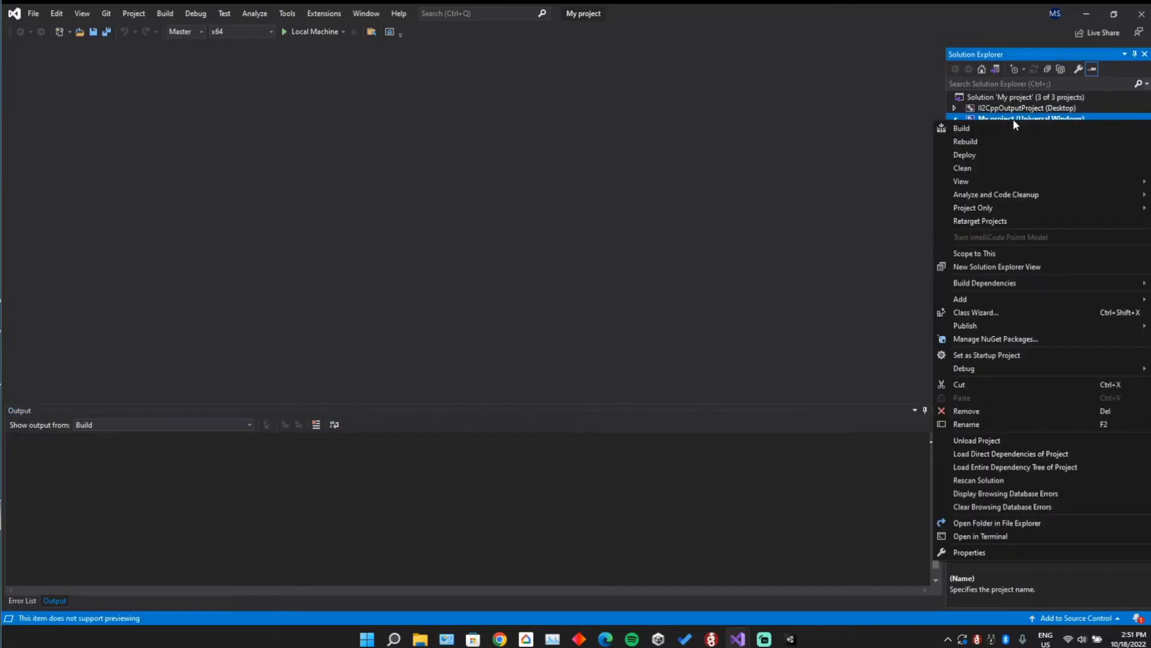
{"action": "left_click", "coordinate": [991, 520]}
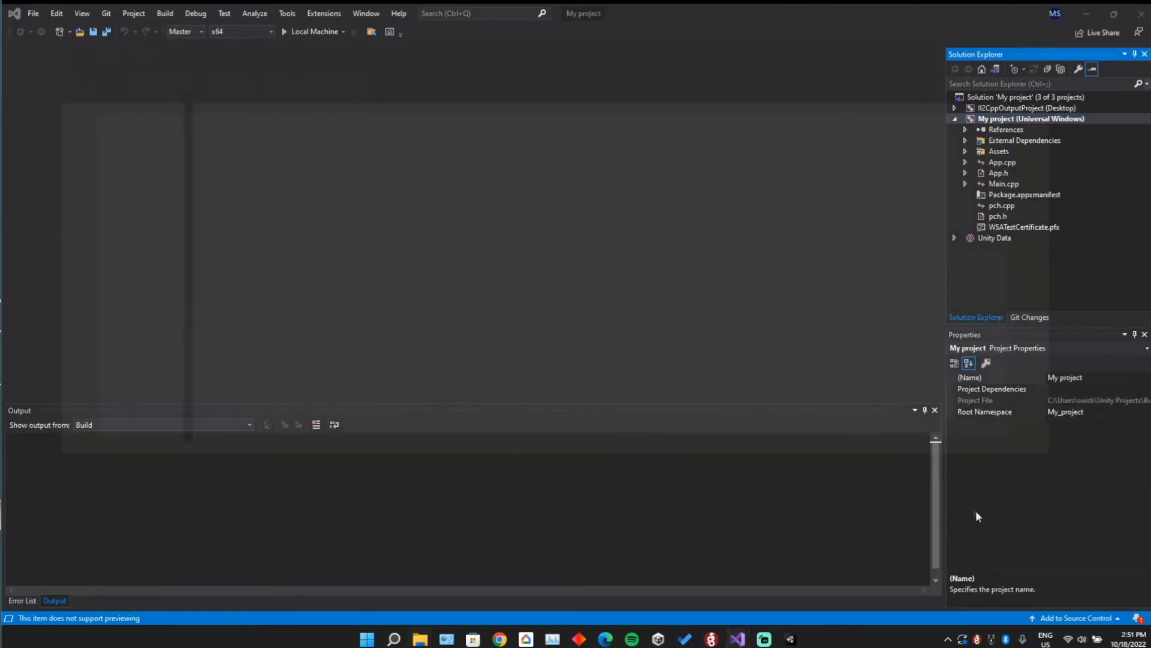
{"action": "scroll", "coordinate": [285, 249], "scroll_direction": "down", "scroll_amount": 1}
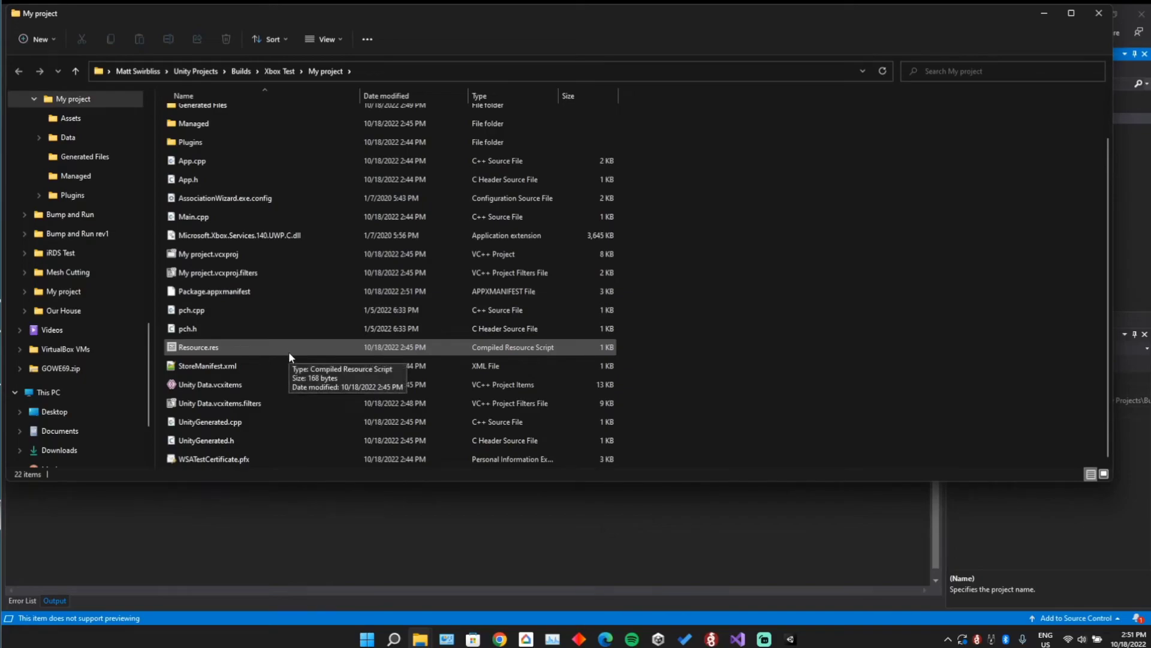
Open Package.appxmanifest in Notepad++ from its right-click menu
{"action": "left_click", "coordinate": [242, 293]}
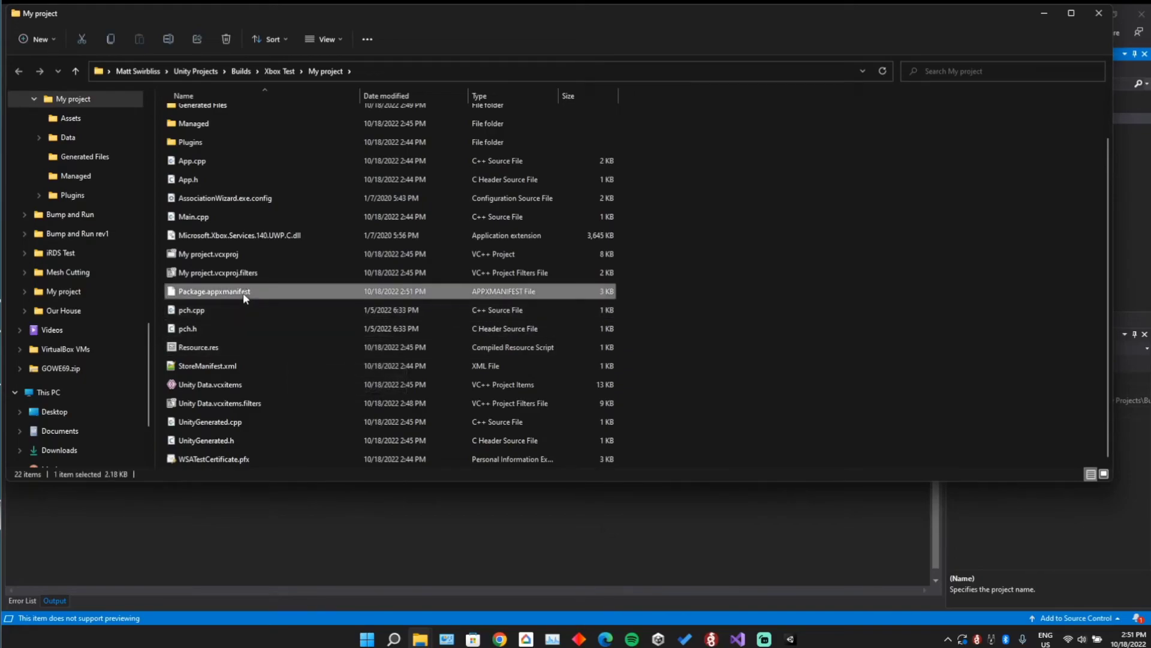
{"action": "right_click", "coordinate": [202, 294]}
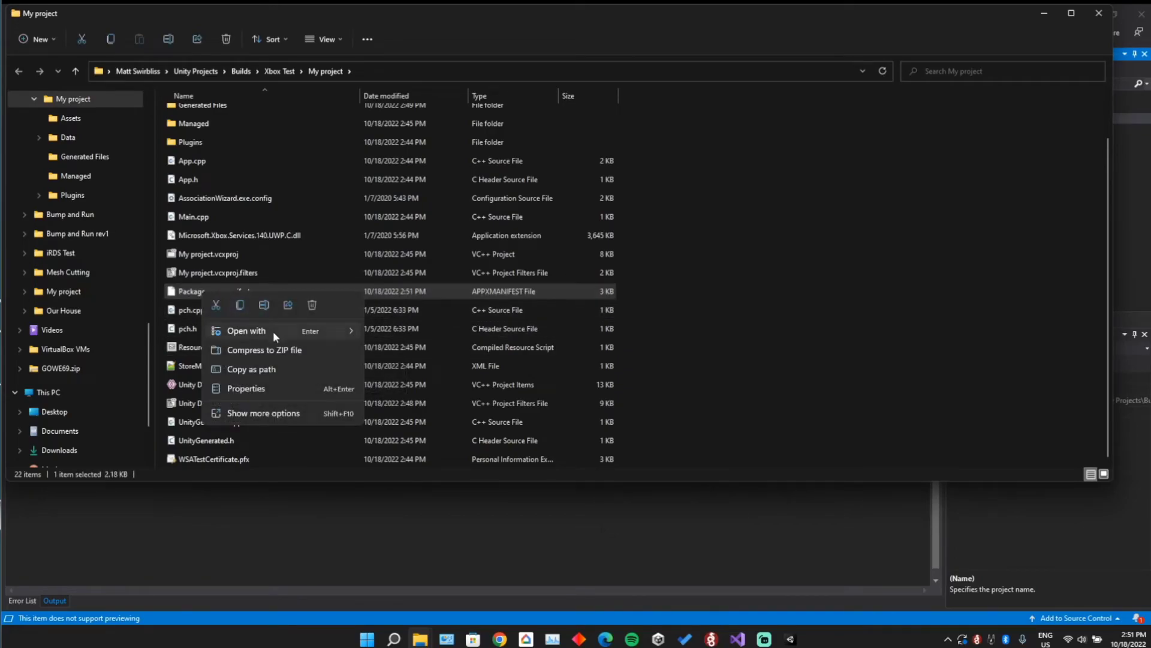
{"action": "key", "text": "Return"}
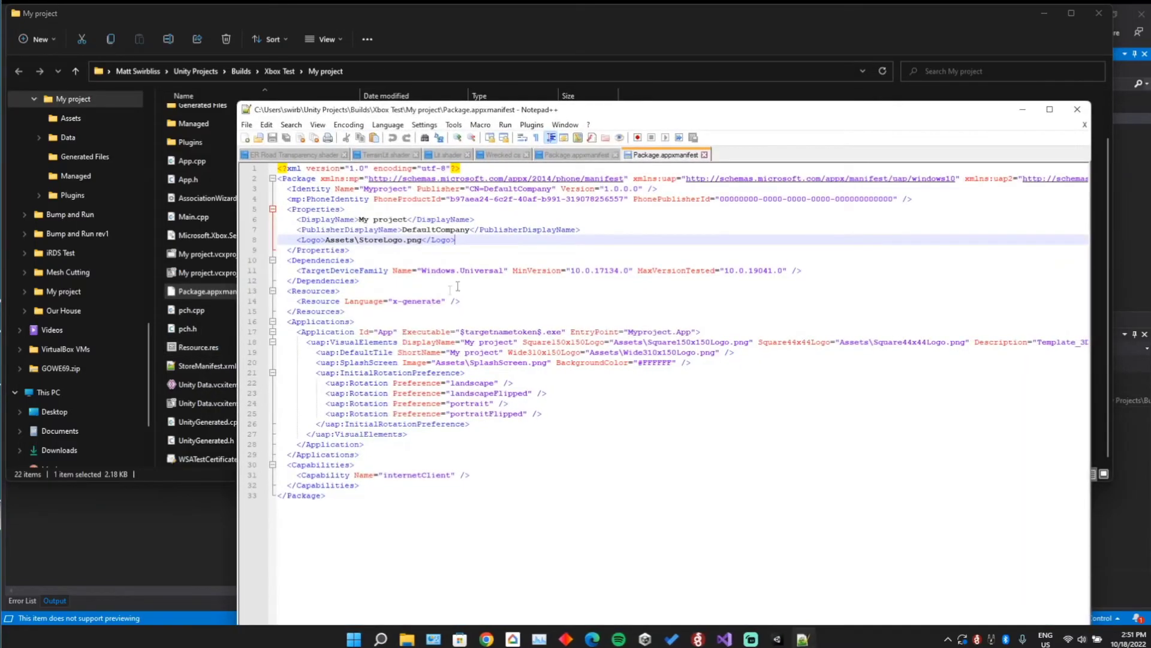
Add <uap:SupportedUsers>multiple</uap:SupportedUsers> after the Logo line, save the manifest, and minimize Notepad++
{"action": "left_click", "coordinate": [615, 155]}
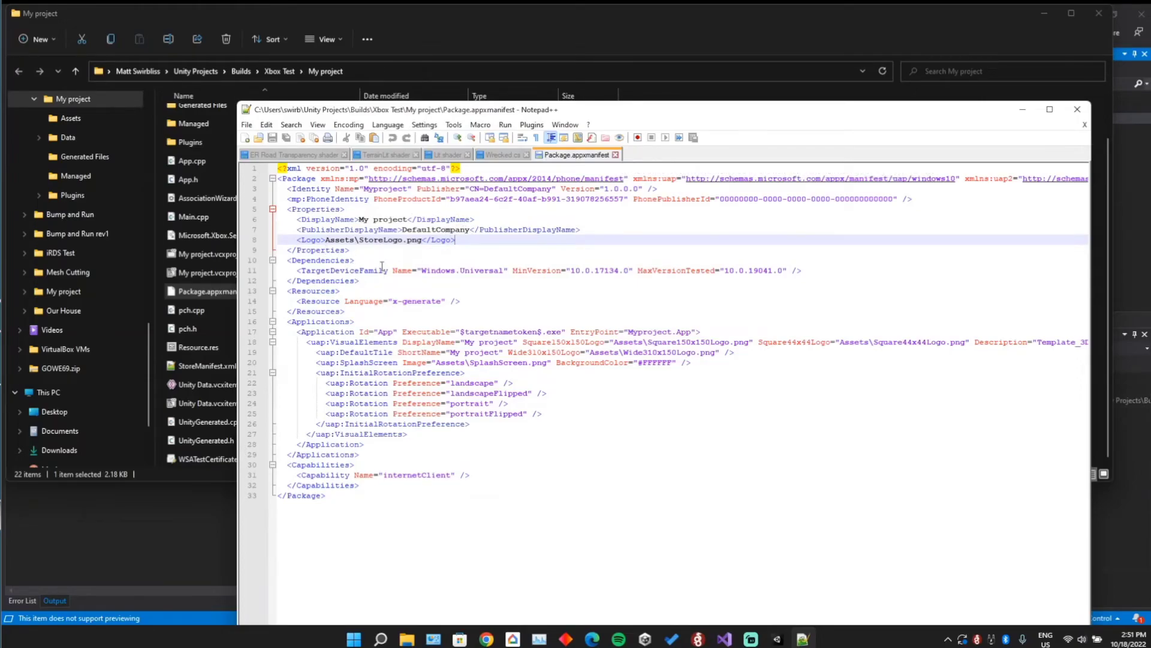
{"action": "left_click", "coordinate": [461, 240]}
{"action": "key", "text": "Return"}
{"action": "type", "text": "<uap:SupportedUsers>multiple</uap:SupportedUsers>"}
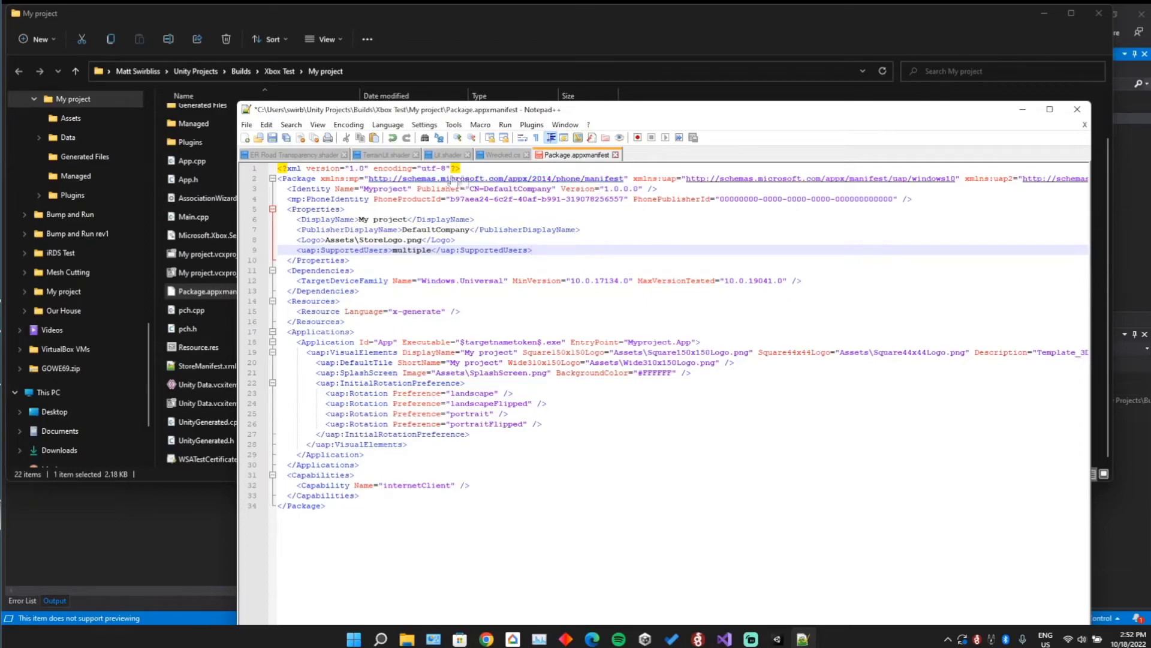
{"action": "left_click", "coordinate": [273, 138]}
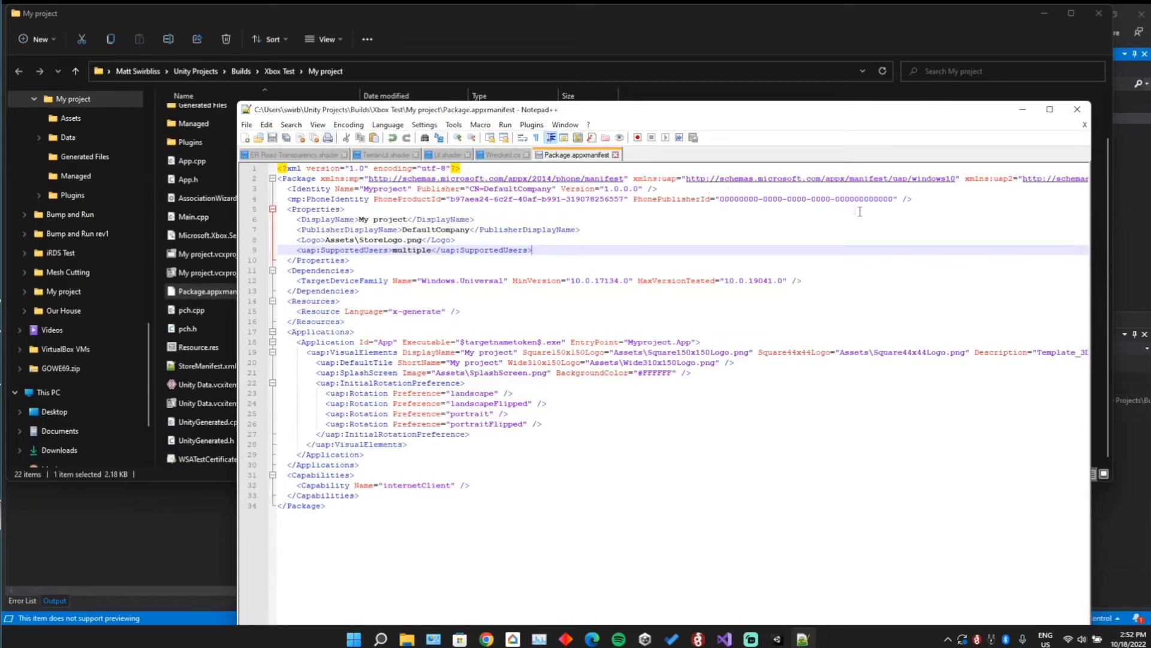
{"action": "left_click", "coordinate": [1022, 111]}
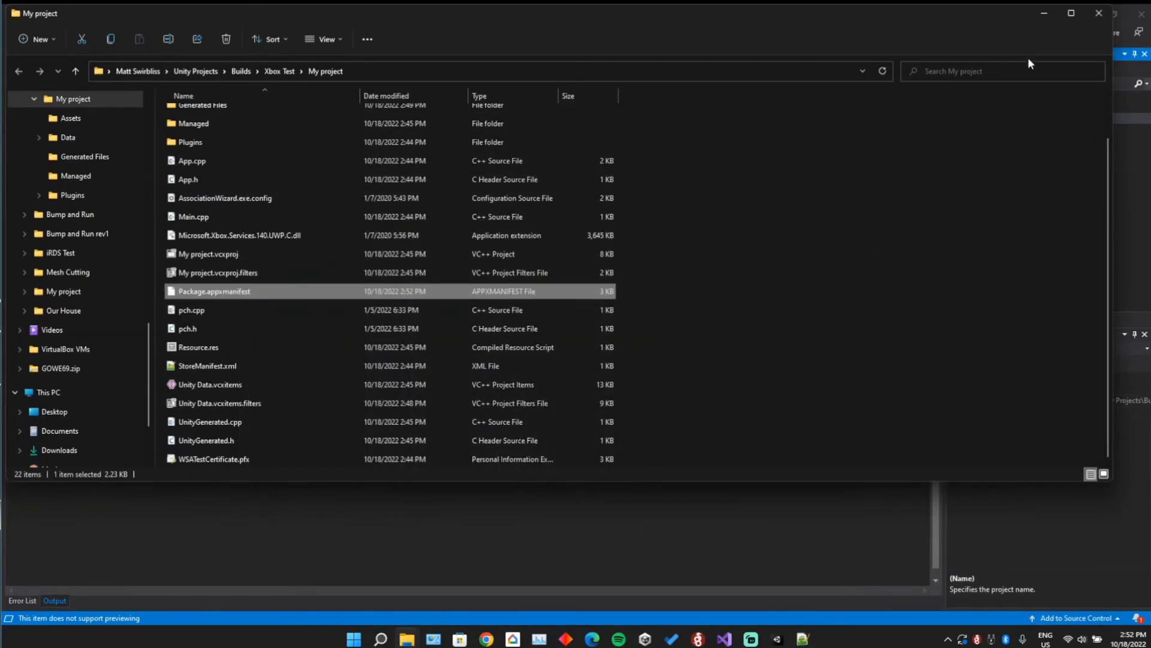
Clean the My project project and the whole solution, then build and run on Local Machine
{"action": "left_click", "coordinate": [1045, 14]}
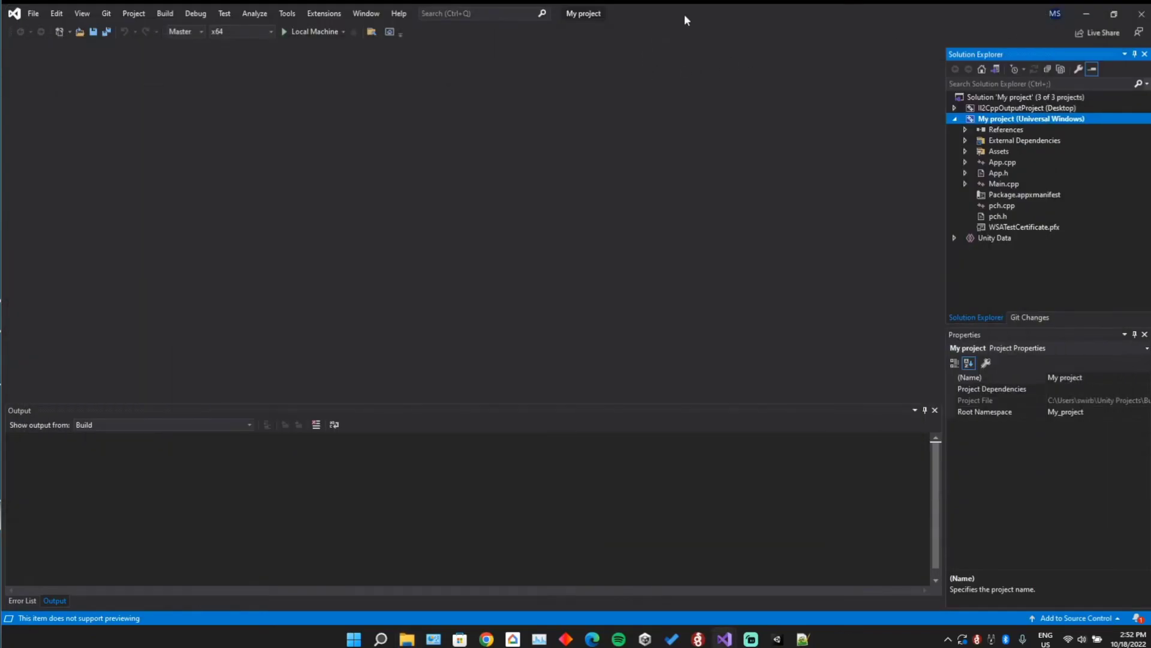
{"action": "right_click", "coordinate": [1021, 118]}
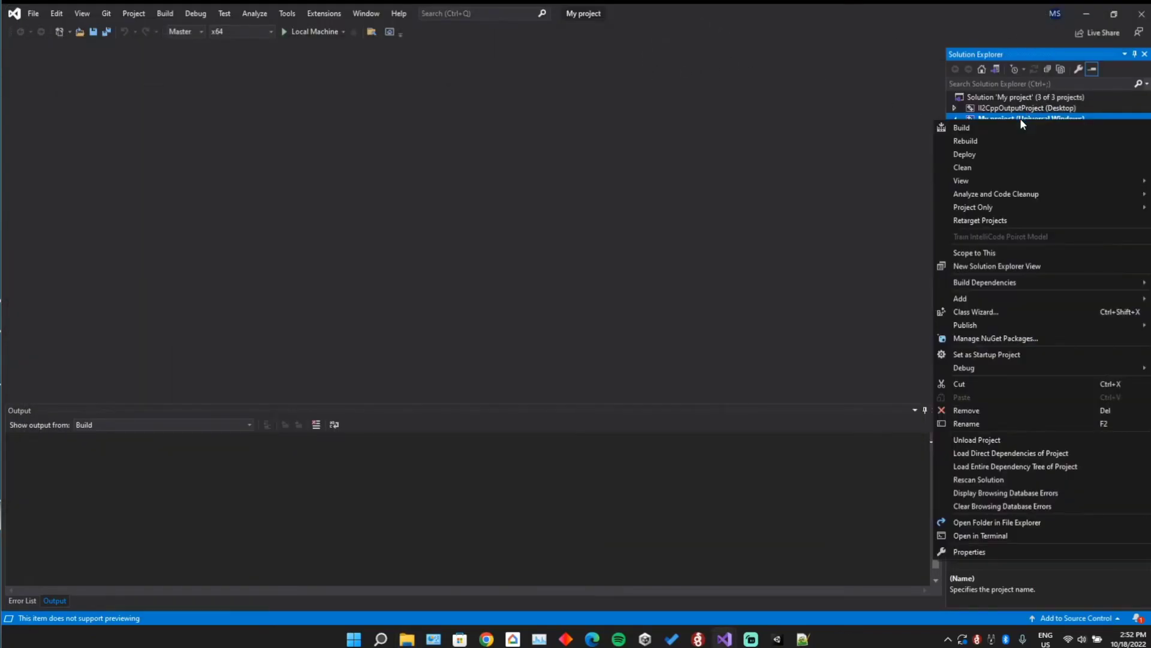
{"action": "left_click", "coordinate": [969, 165]}
{"action": "right_click", "coordinate": [1013, 96]}
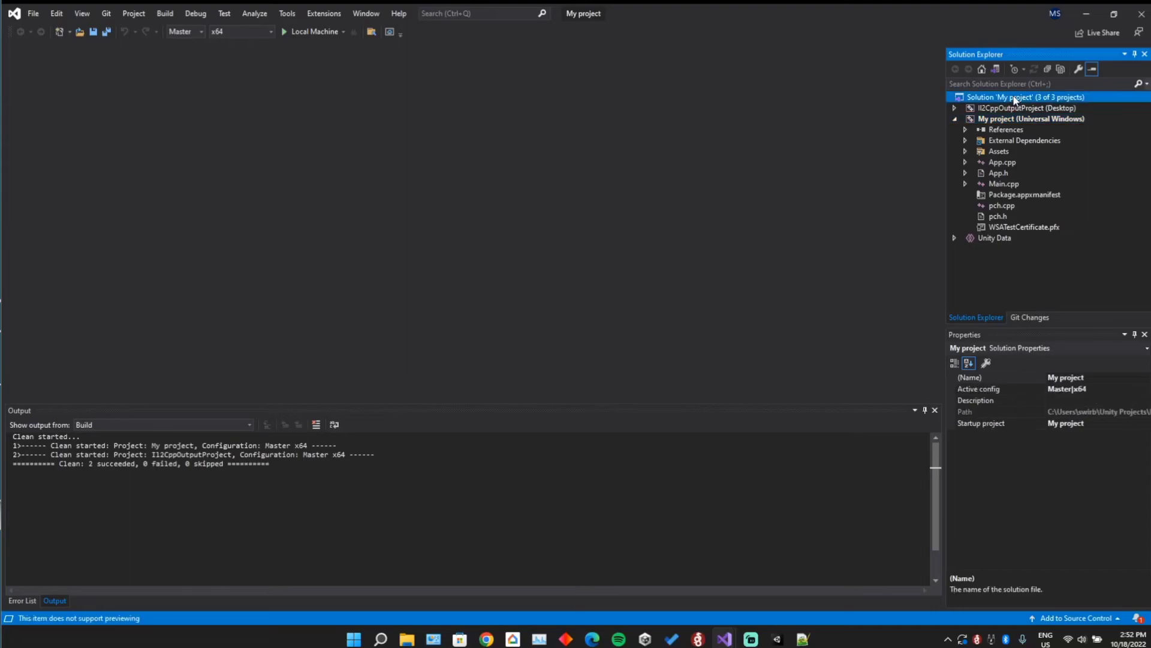
{"action": "left_click", "coordinate": [980, 145]}
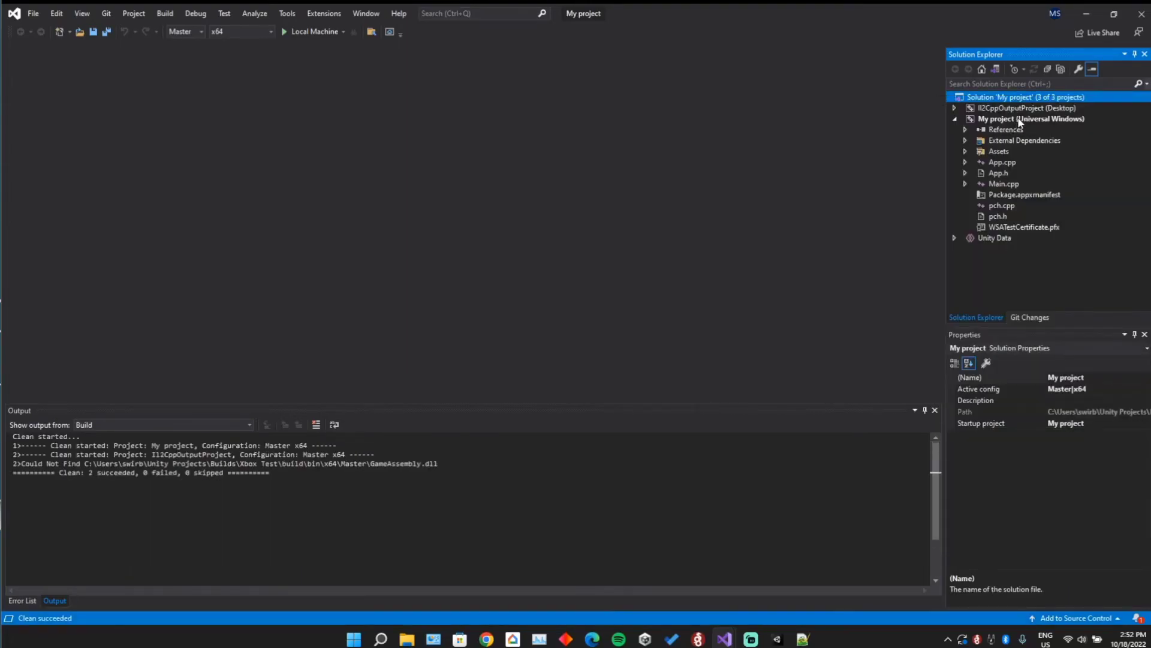
{"action": "left_click", "coordinate": [1019, 120]}
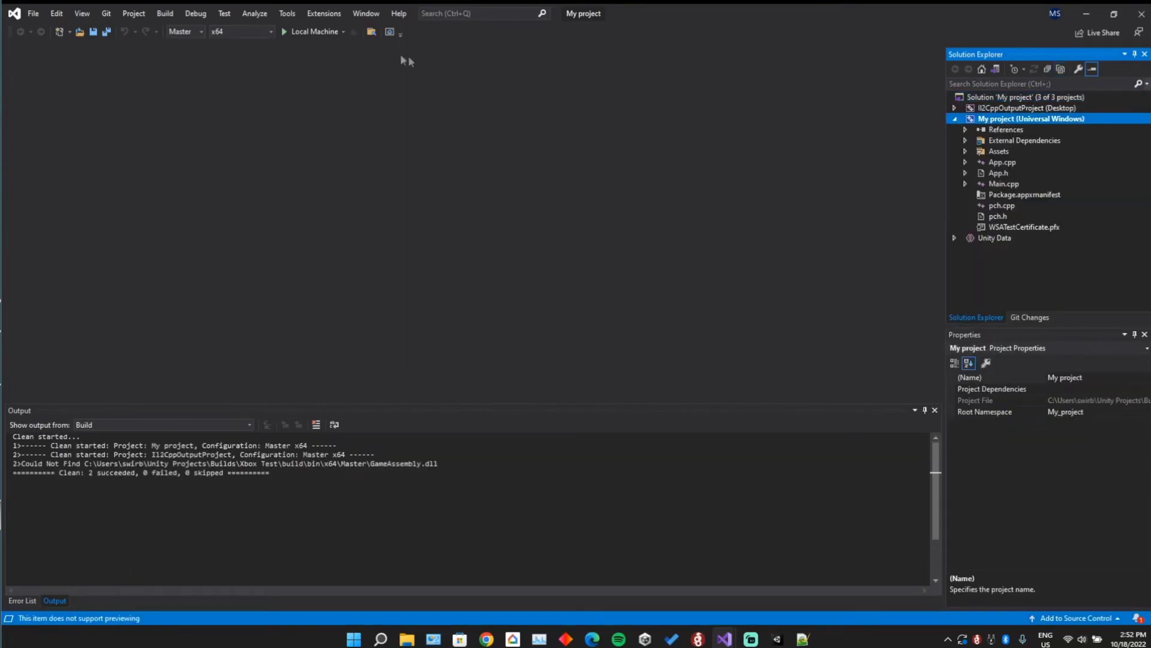
{"action": "left_click", "coordinate": [302, 35]}
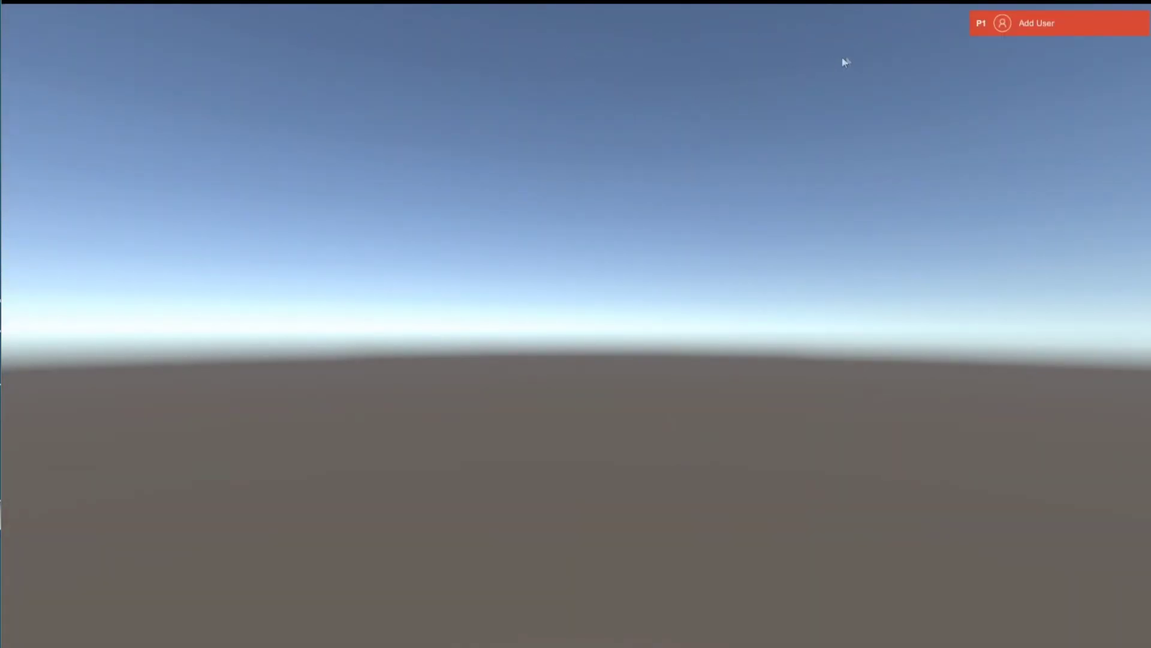
{"action": "left_click", "coordinate": [1043, 27]}
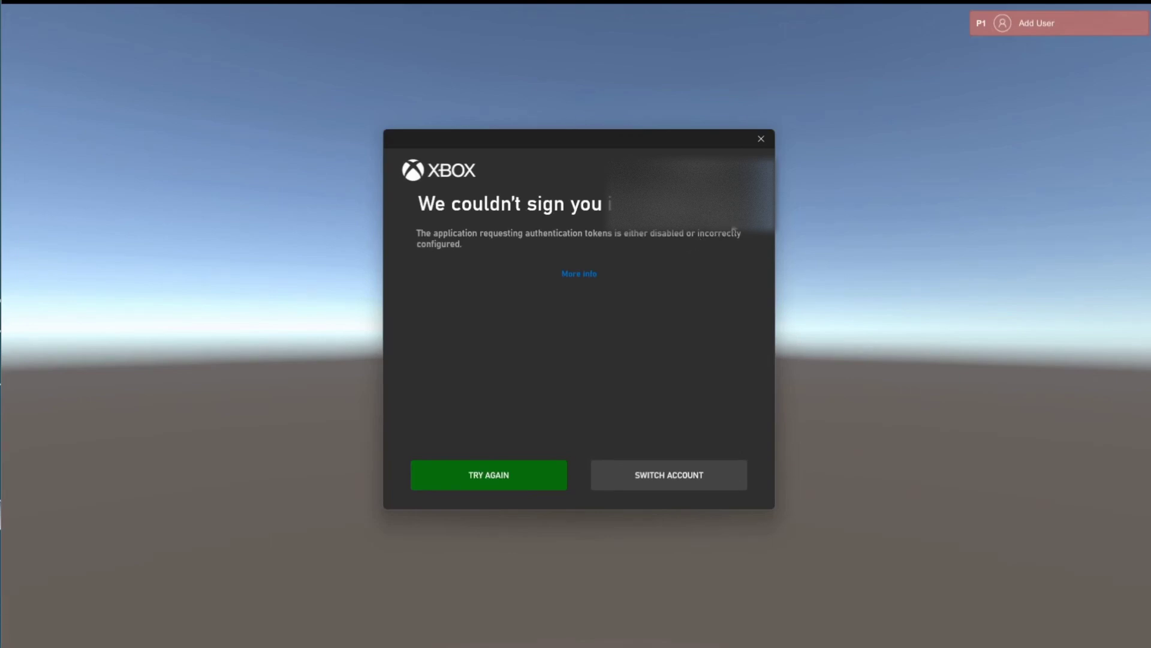
{"action": "left_click", "coordinate": [756, 142]}
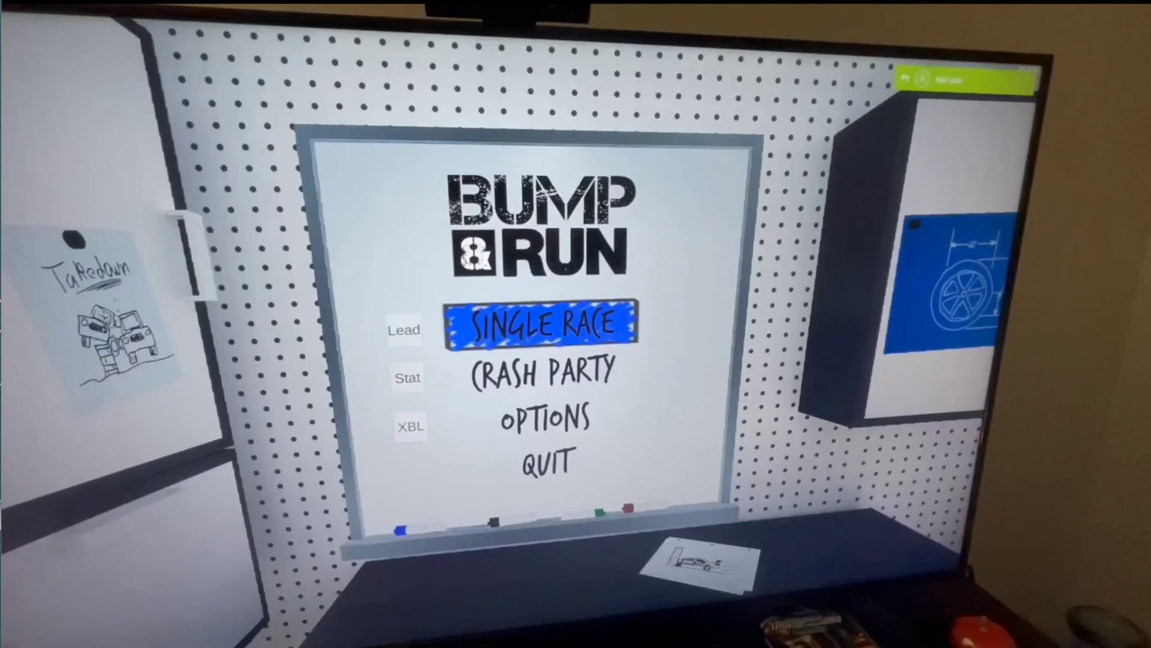
Sign in to Xbox Live from the XBL menu item, then open the Lead leaderboard
{"action": "key", "text": "Down"}
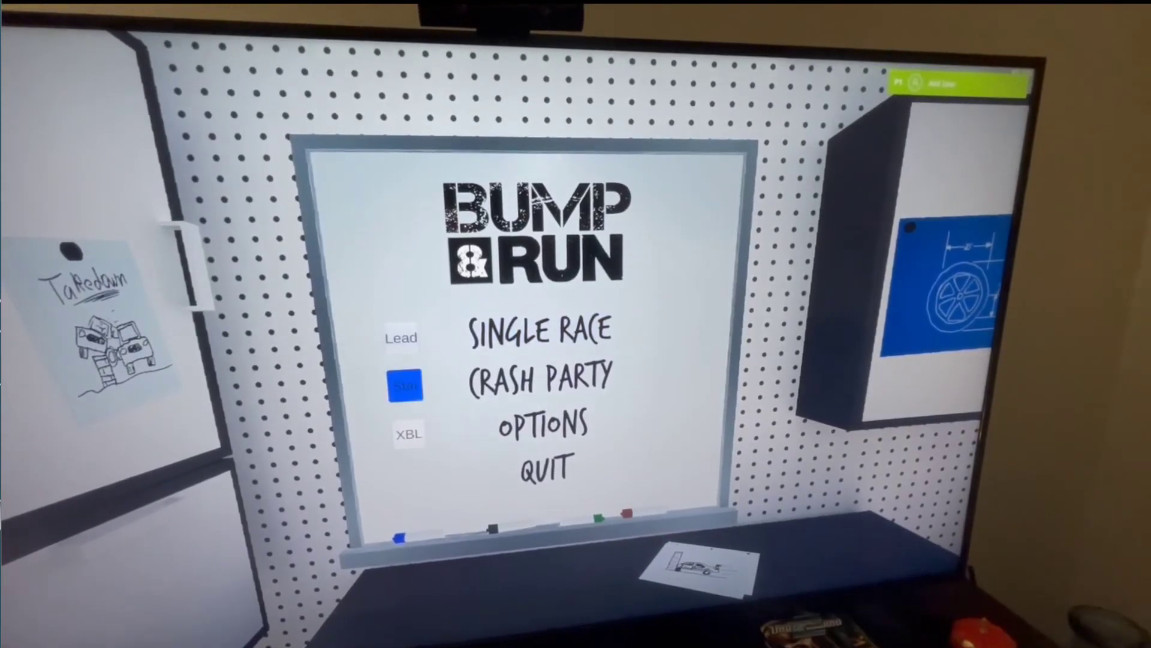
{"action": "key", "text": "Down"}
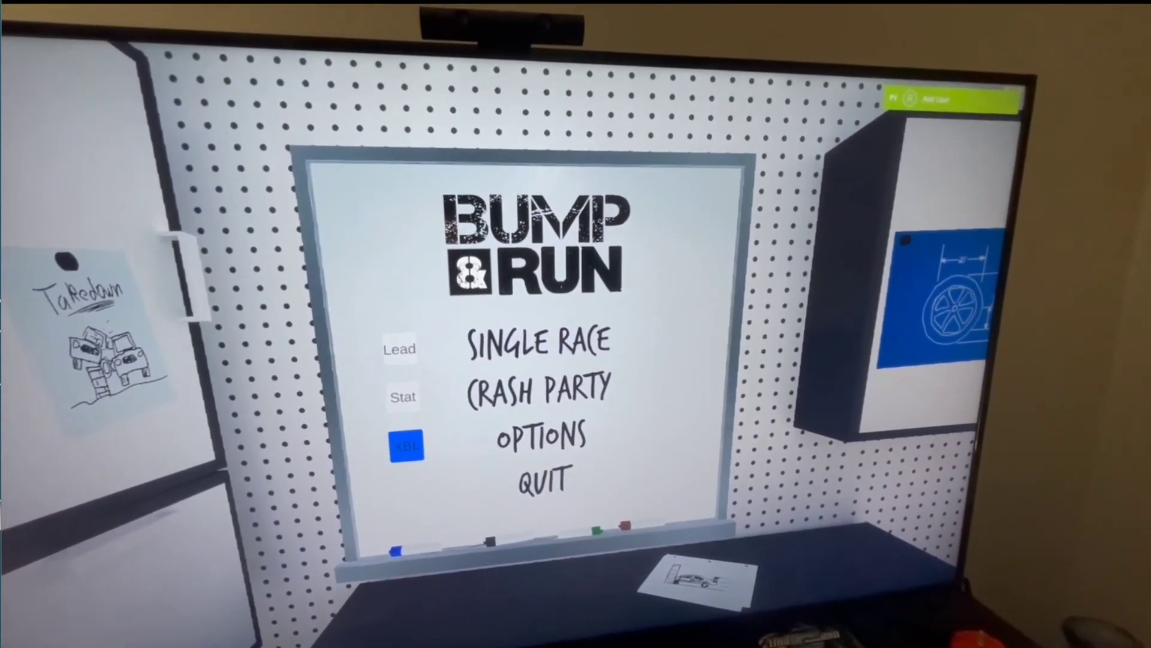
{"action": "key", "text": "Return"}
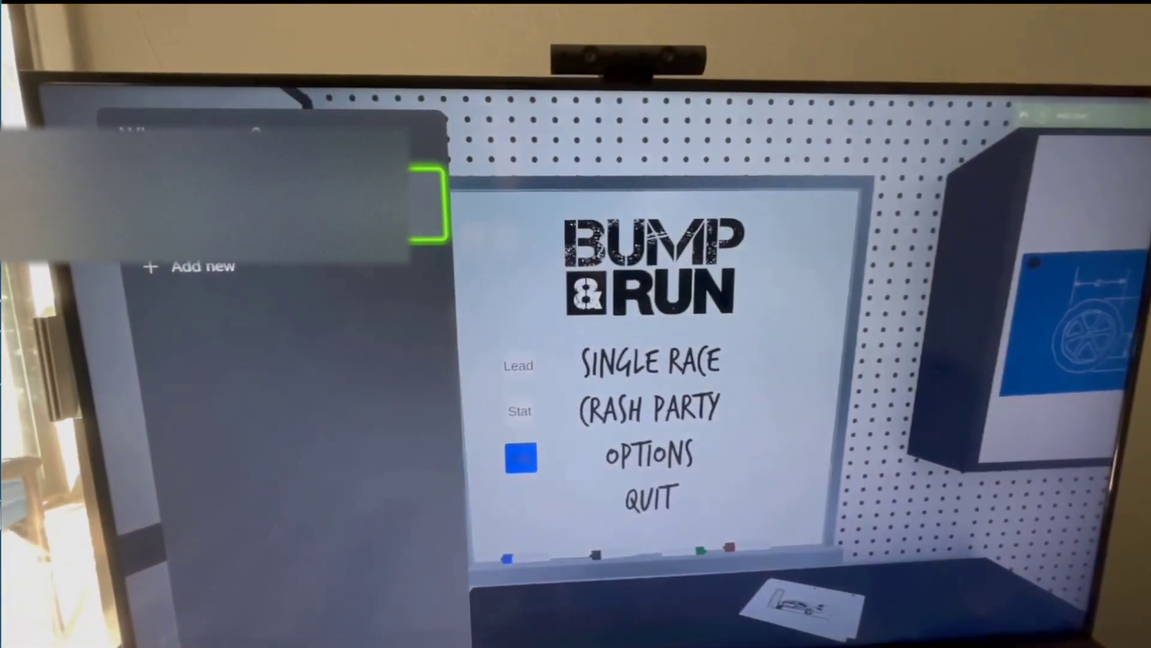
{"action": "key", "text": "Return"}
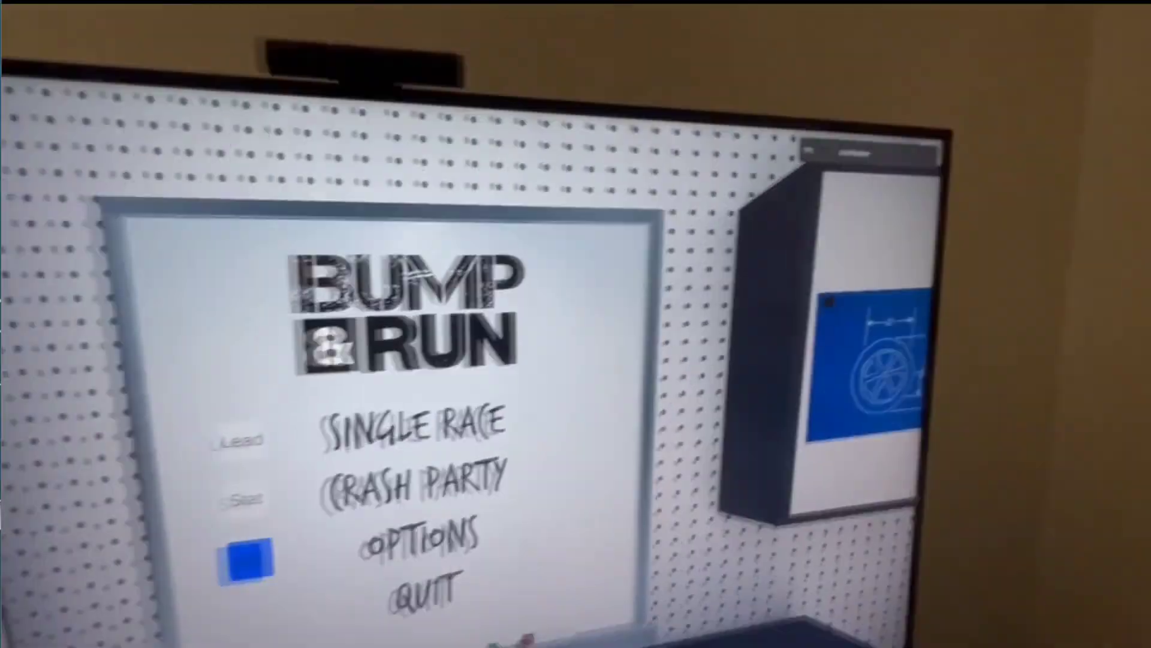
{"action": "key", "text": "Up"}
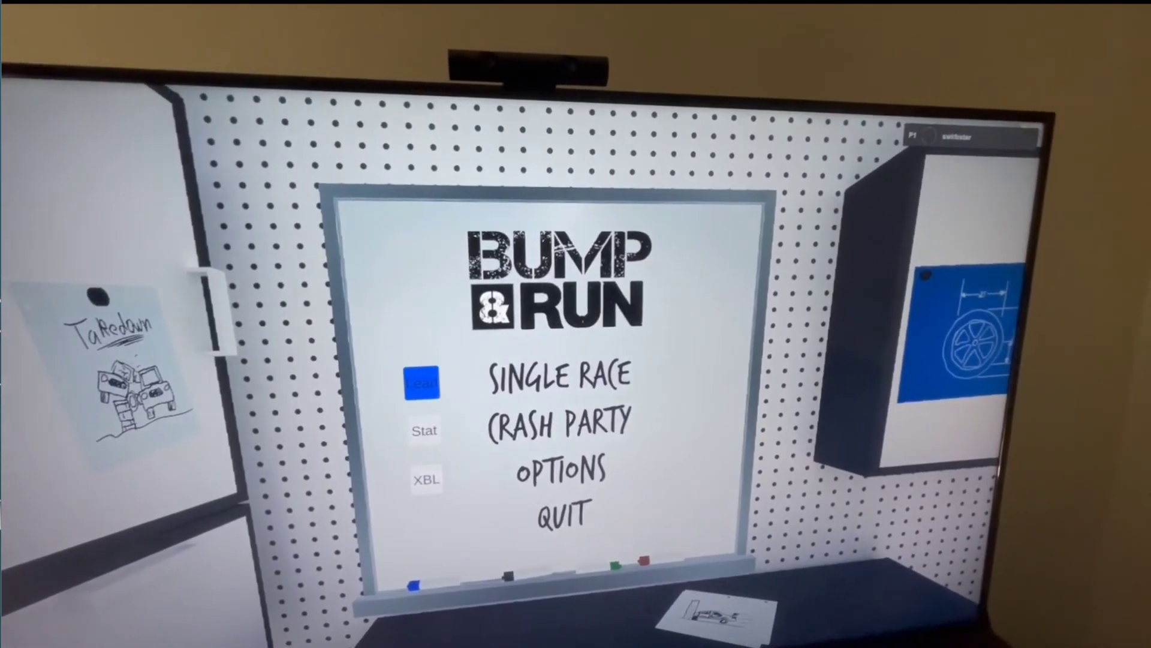
{"action": "key", "text": "Return"}
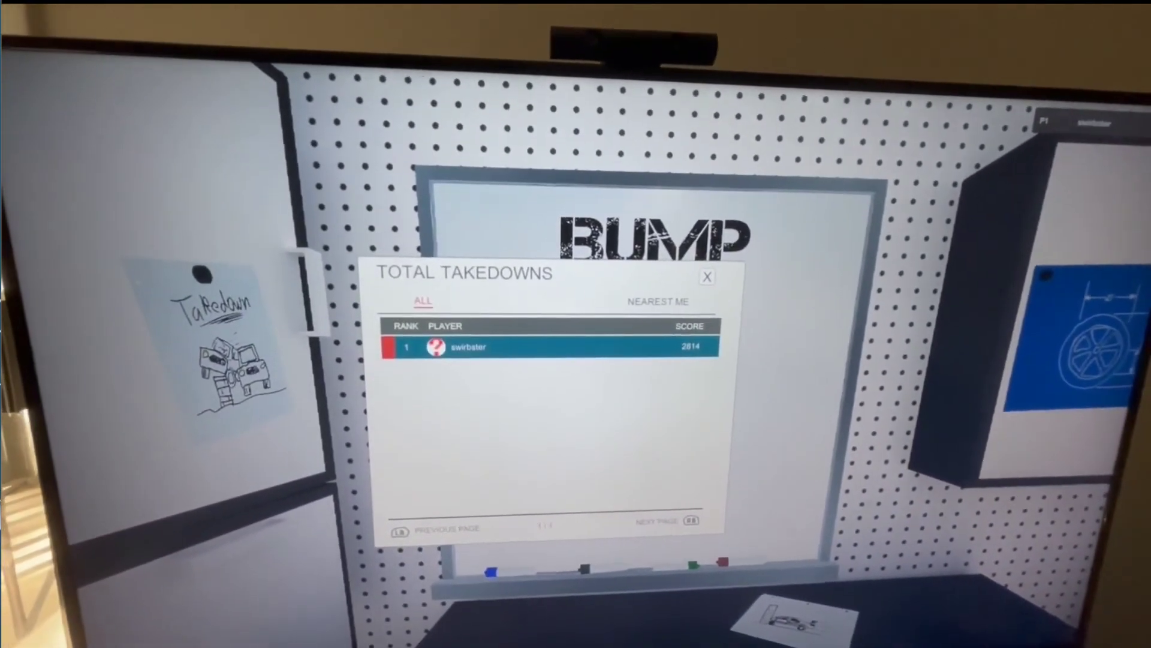